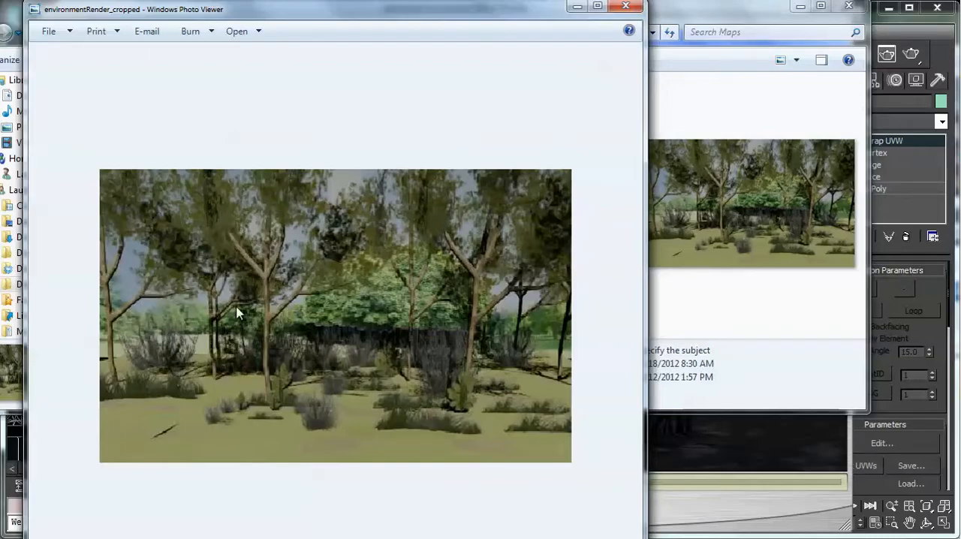
# - Close the environmentRender_cropped image and review the graveyard animation video
pyautogui.click(625, 6)
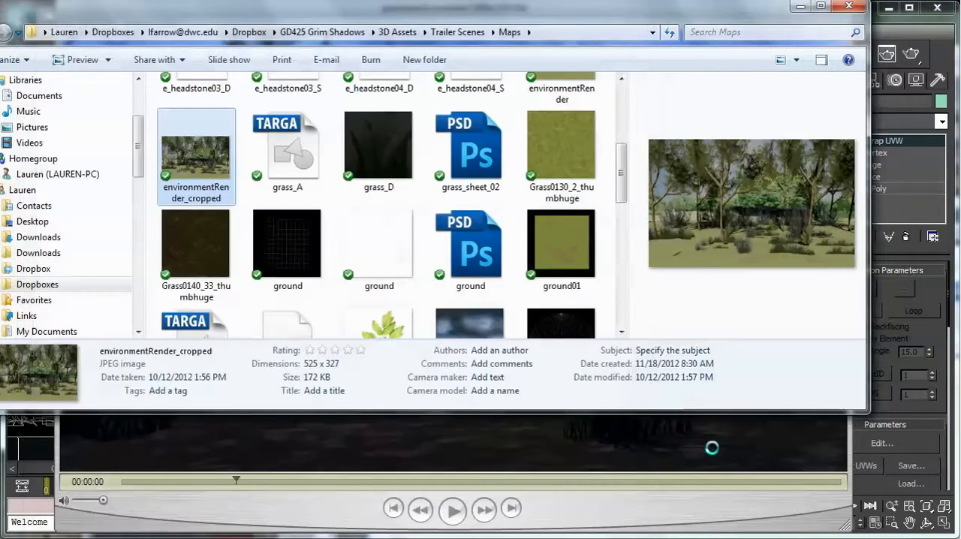
pyautogui.click(640, 452)
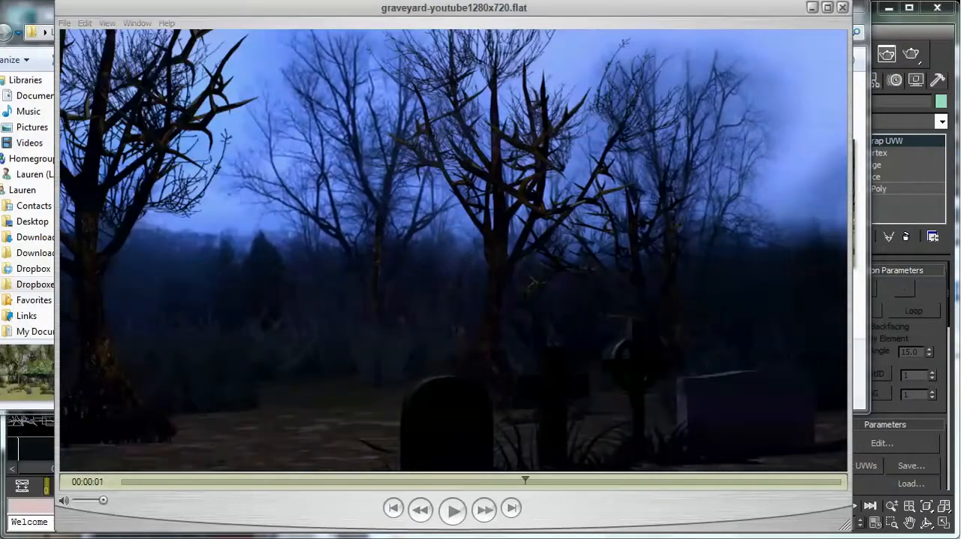
pyautogui.hotkey('alt', 'Tab')
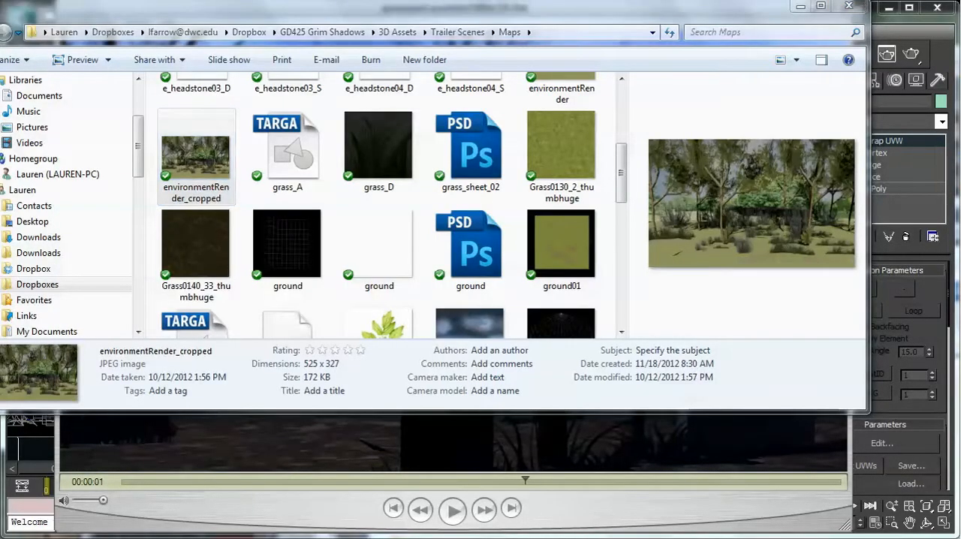
# - Compare the texture maps in the Maps folder with the versions stored in the 00closet folder
pyautogui.hotkey('alt', 'Tab')
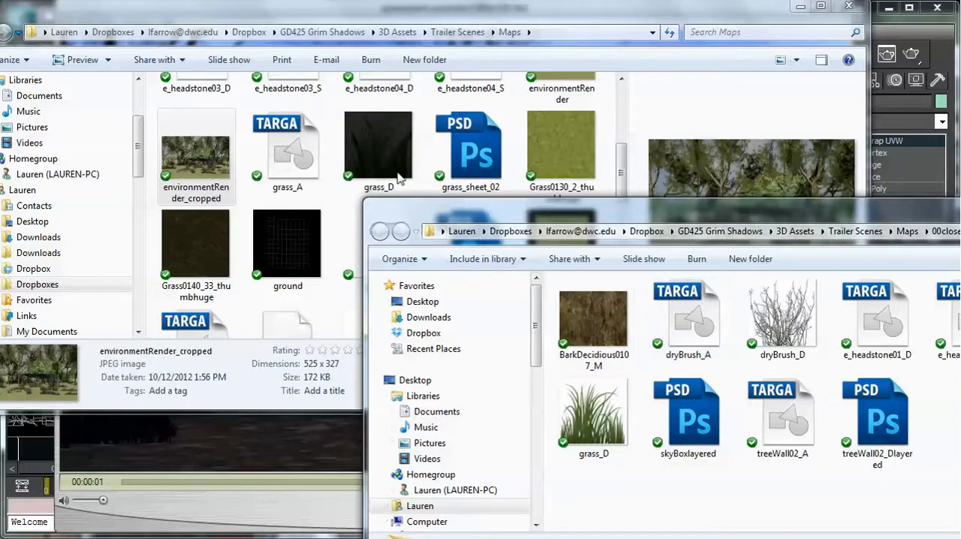
pyautogui.moveTo(622, 172); pyautogui.dragTo(622, 115)
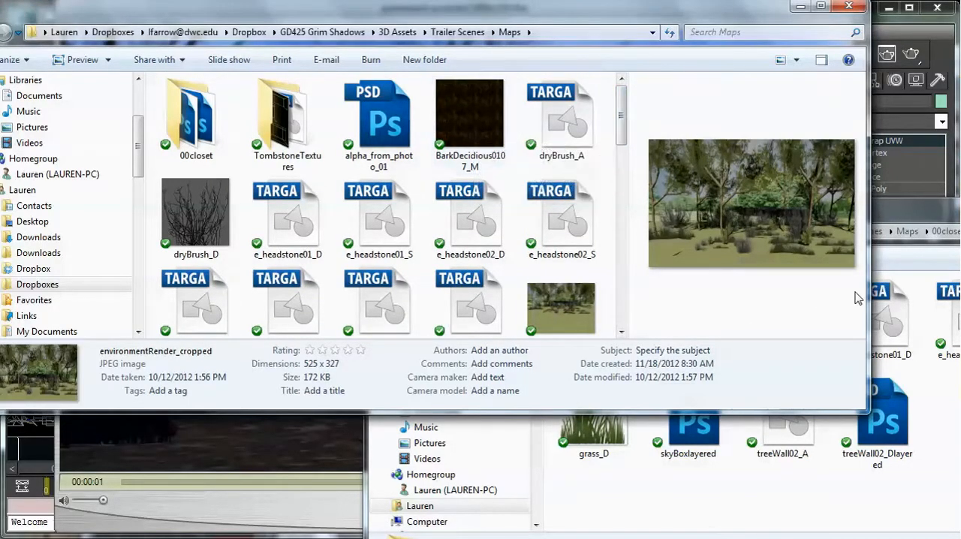
pyautogui.click(904, 214)
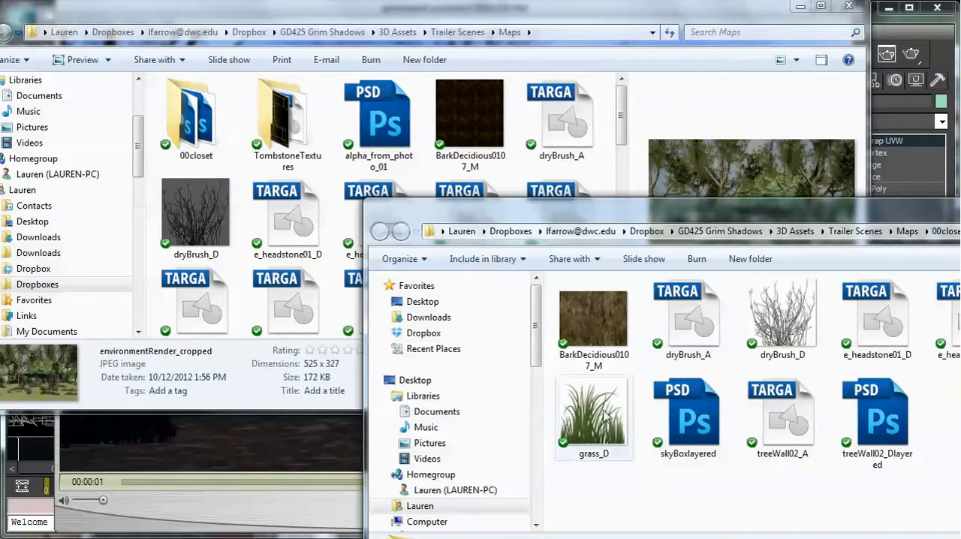
pyautogui.moveTo(626, 126); pyautogui.dragTo(622, 186)
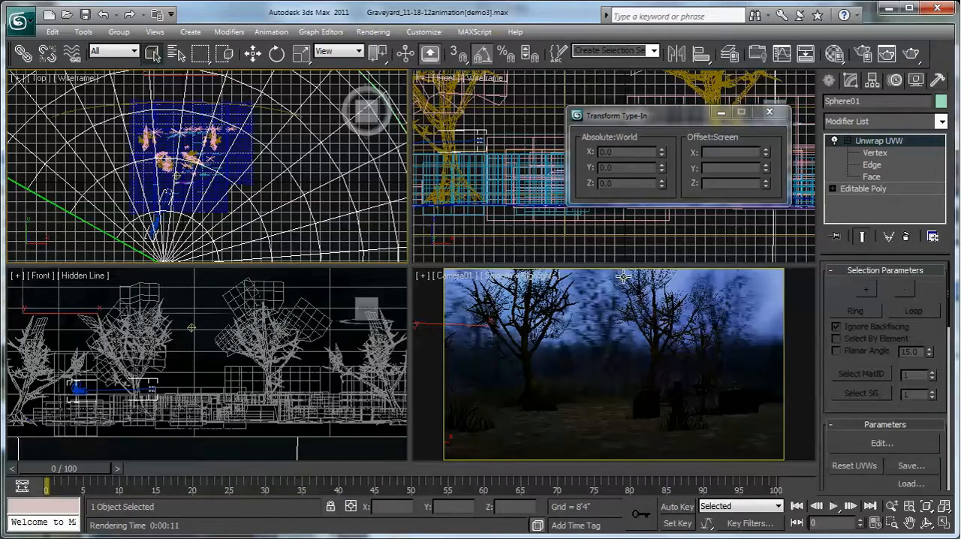
# - Select the mr Area Omni001 light above the graveyard and bring its intensity settings into view
pyautogui.scroll(4, 184, 173)
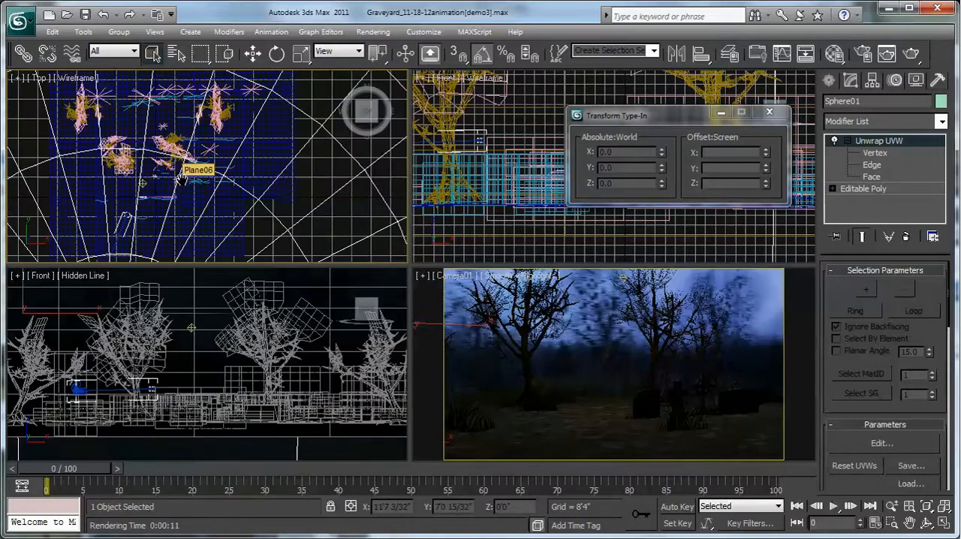
pyautogui.scroll(5, 167, 178)
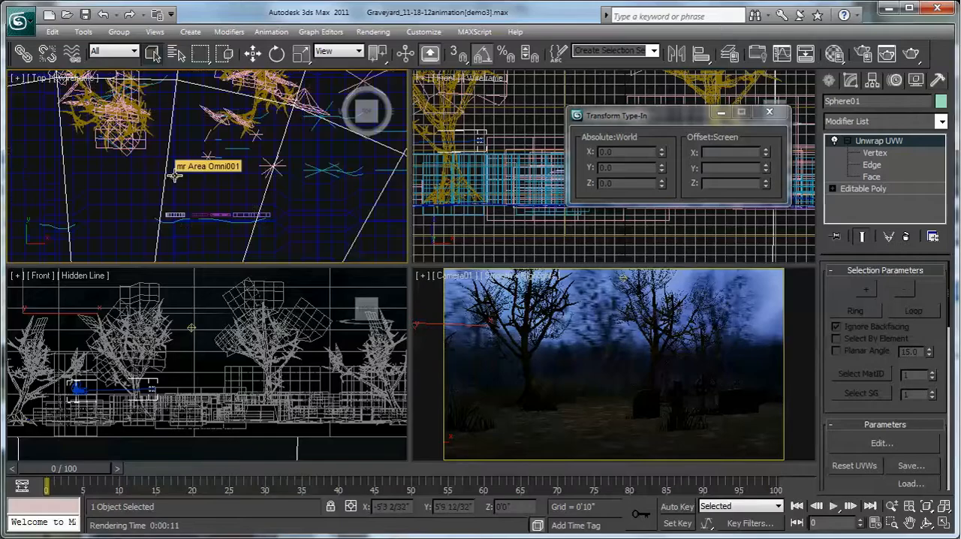
pyautogui.click(173, 176)
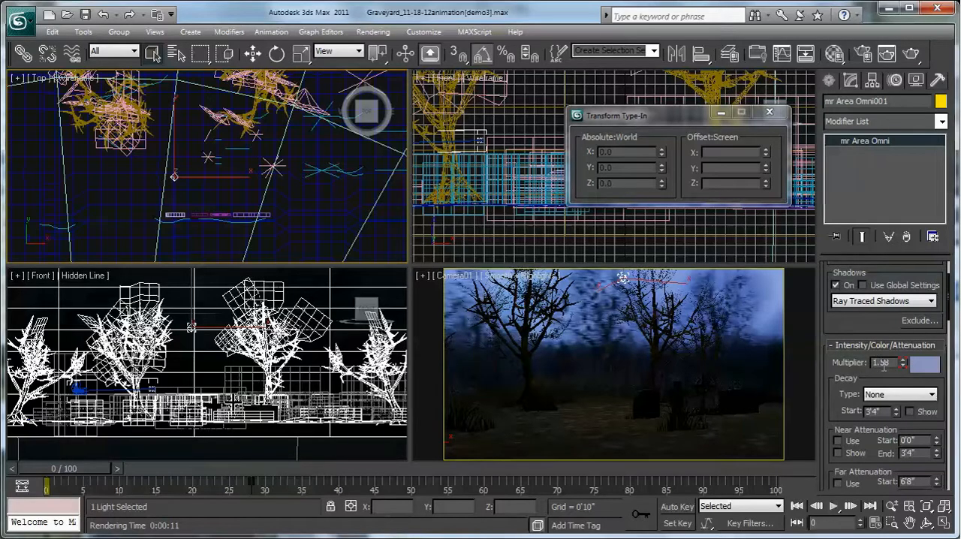
pyautogui.scroll(-2, 905, 328)
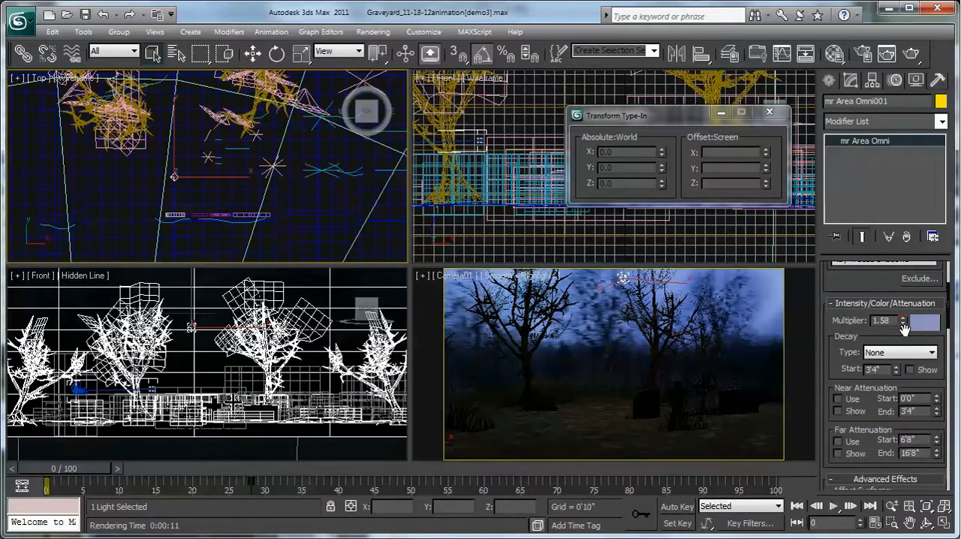
# - Test the light's multiplier at 2.955 and other strengths, finishing at 1.58
pyautogui.moveTo(903, 321); pyautogui.dragTo(904, 278)
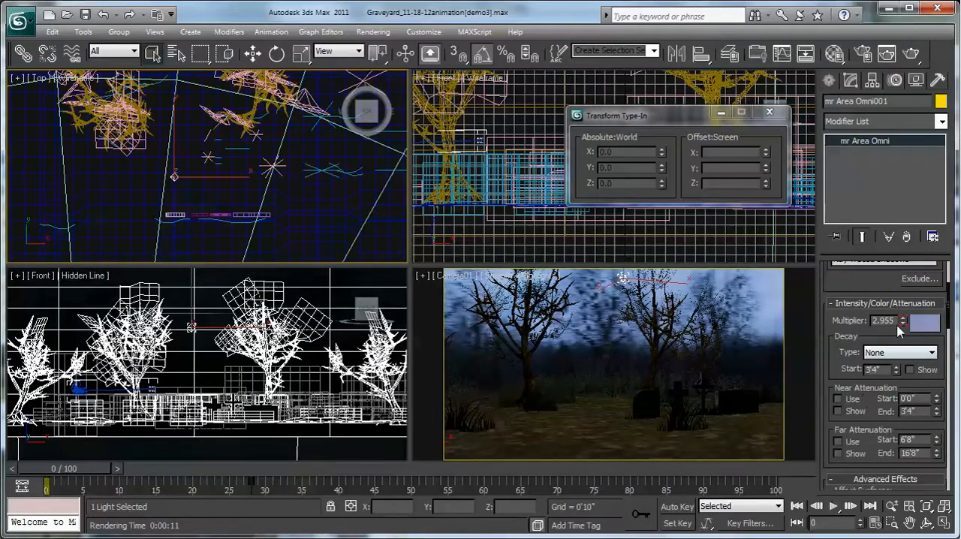
pyautogui.doubleClick(895, 321)
pyautogui.write('5')
pyautogui.press('Return')
pyautogui.write('1')
pyautogui.press('Return')
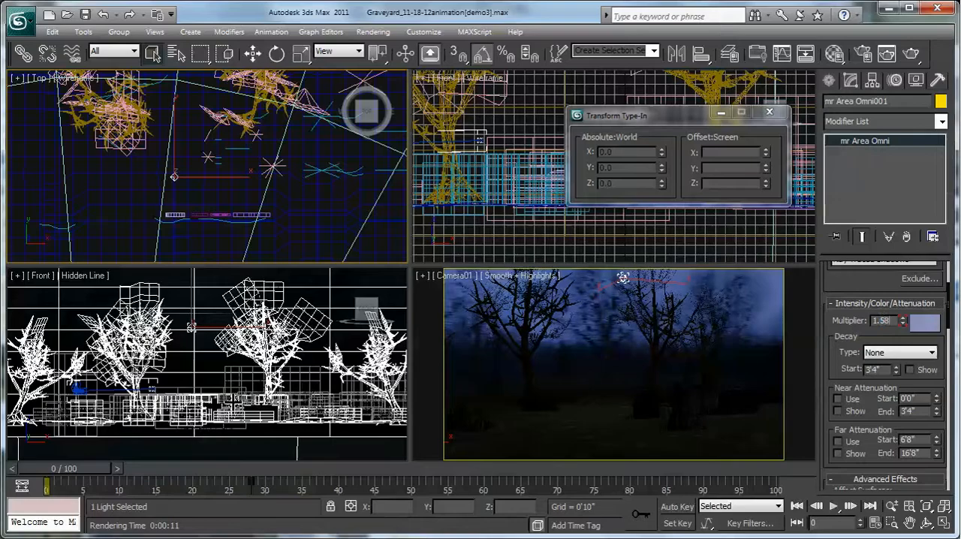
# - Darken the light's colour to RGB 118, 122, 159 by lowering its brightness value to 159
pyautogui.click(925, 324)
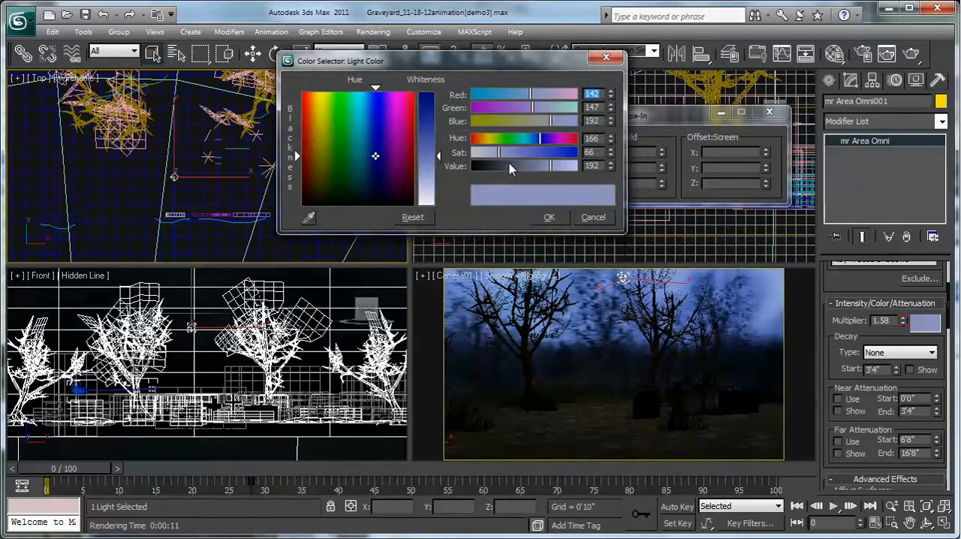
pyautogui.moveTo(505, 173); pyautogui.dragTo(537, 166)
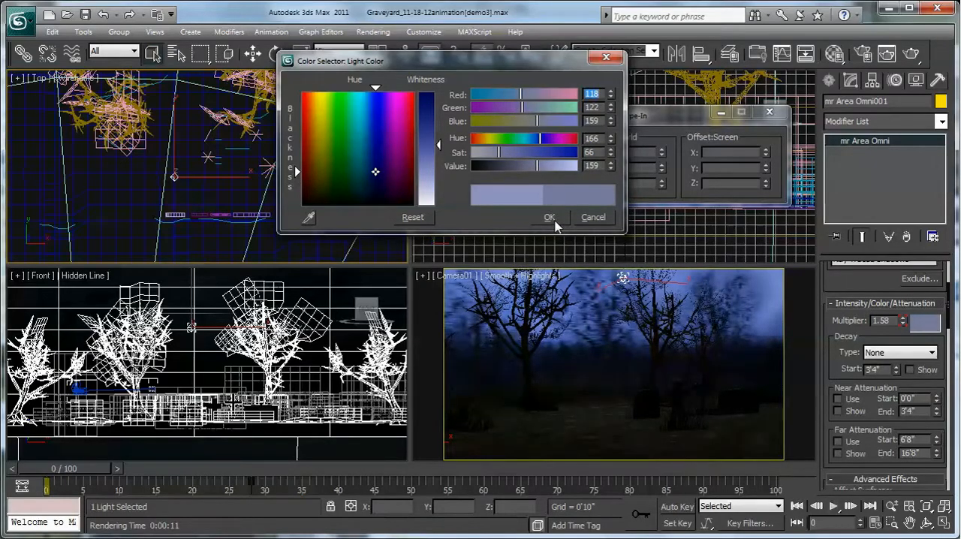
pyautogui.click(548, 217)
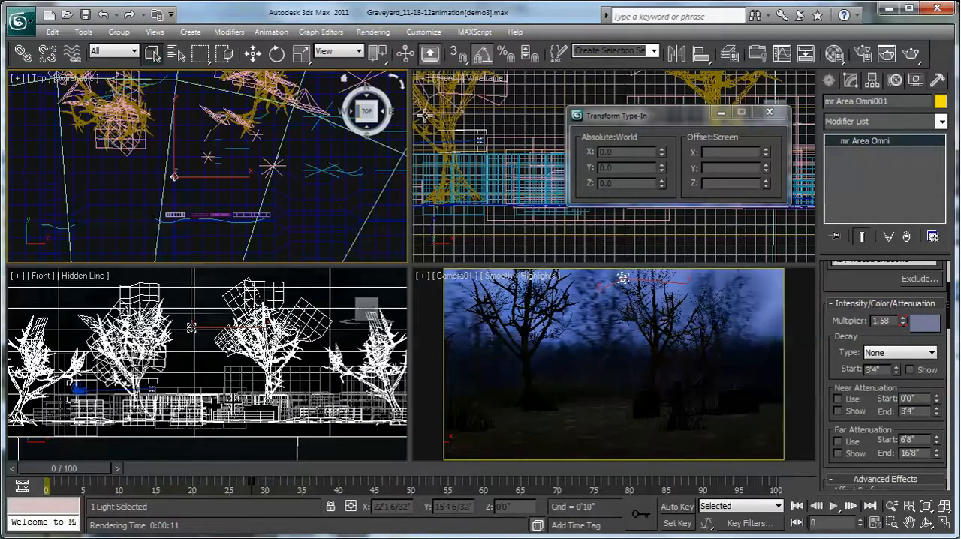
# - Clone the omni light as an independent copy and place it at about X 11'6", Y -4'3"
pyautogui.click(253, 53)
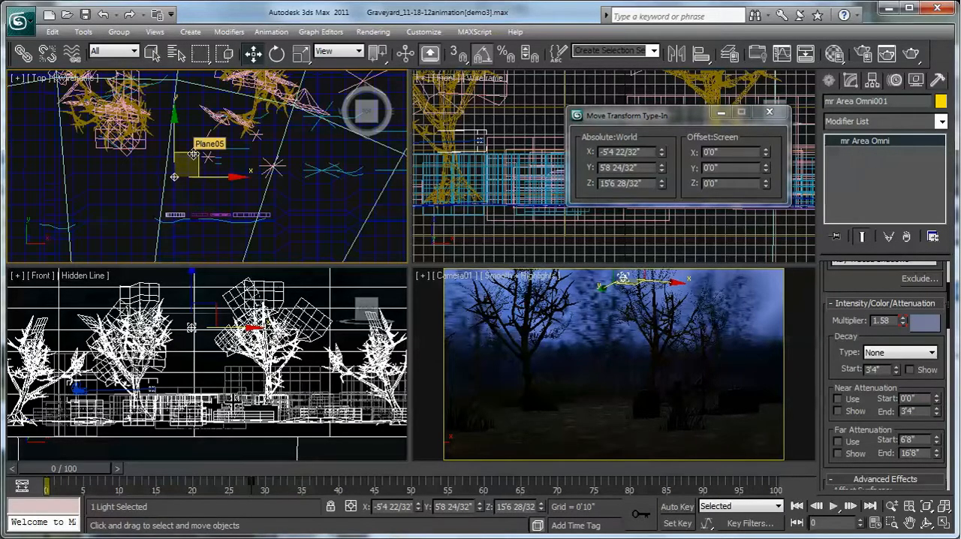
pyautogui.keyDown('shift'); pyautogui.moveTo(193, 154); pyautogui.dragTo(315, 230); pyautogui.keyUp('shift')
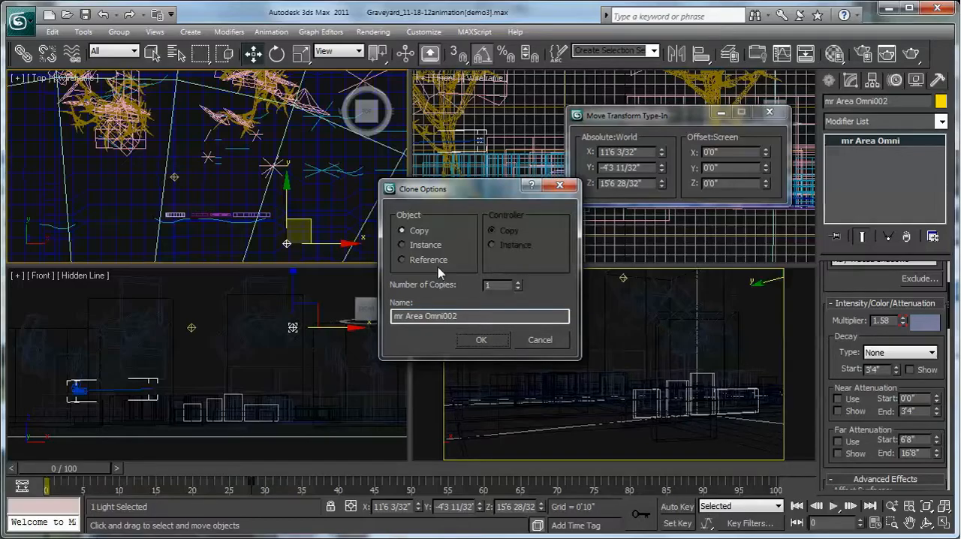
pyautogui.click(481, 342)
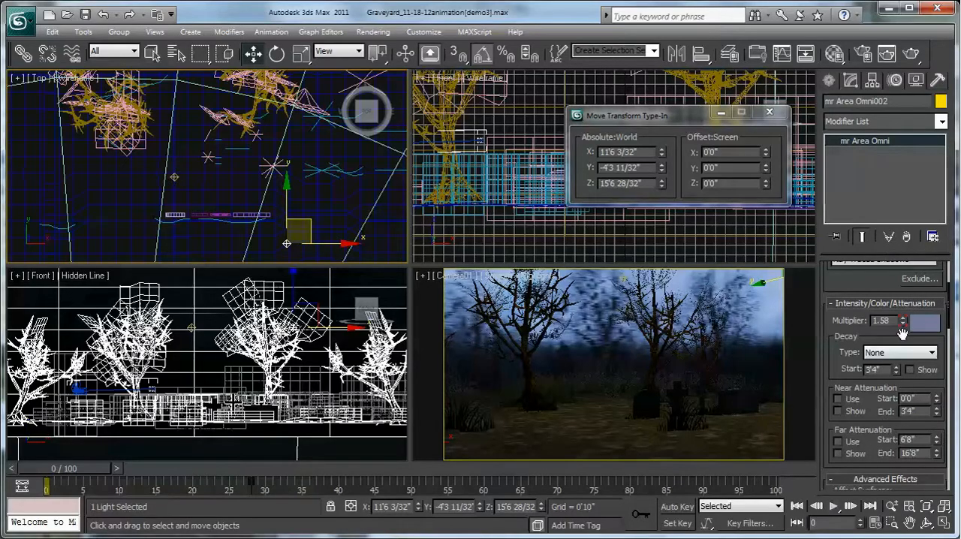
# - Darken the copied light's blue-grey colour and set its multiplier to 0.2
pyautogui.click(933, 325)
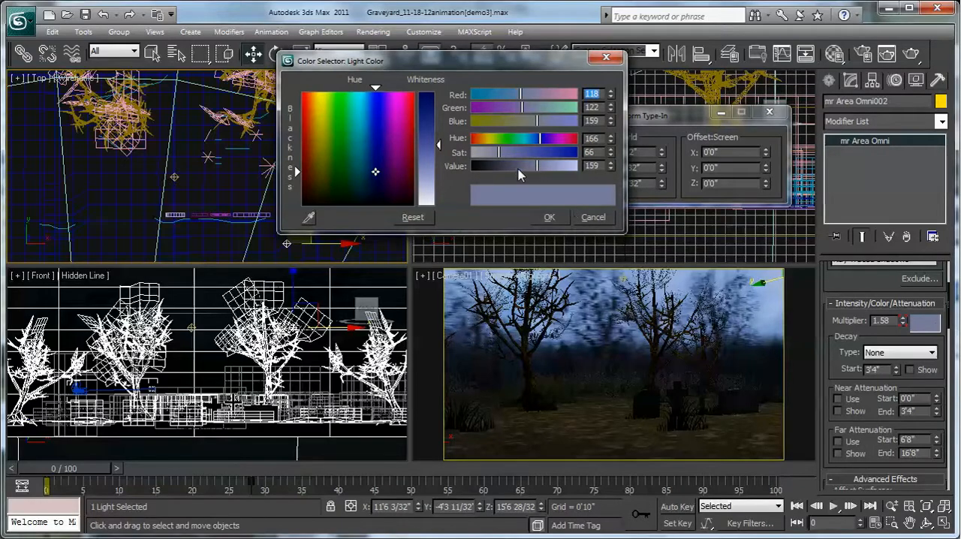
pyautogui.moveTo(518, 169); pyautogui.dragTo(510, 166)
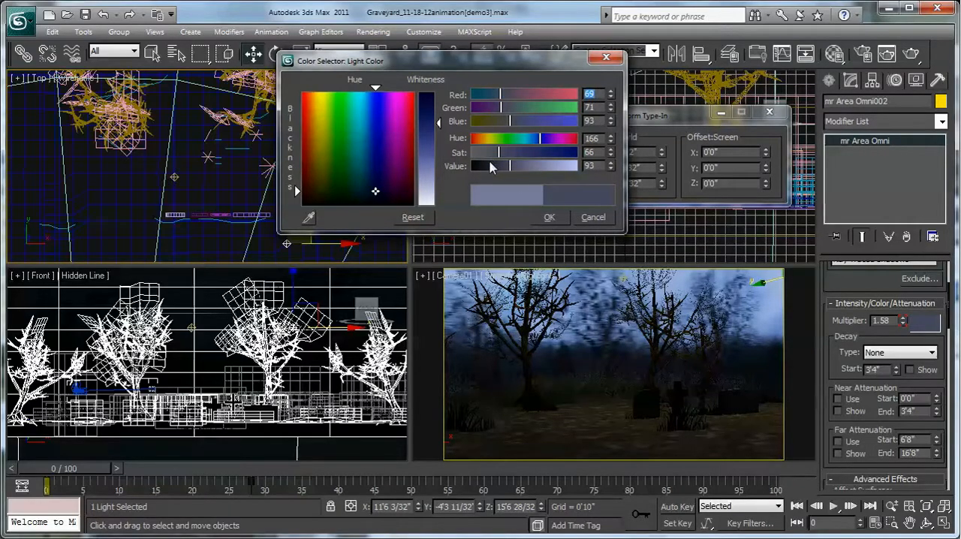
pyautogui.click(549, 217)
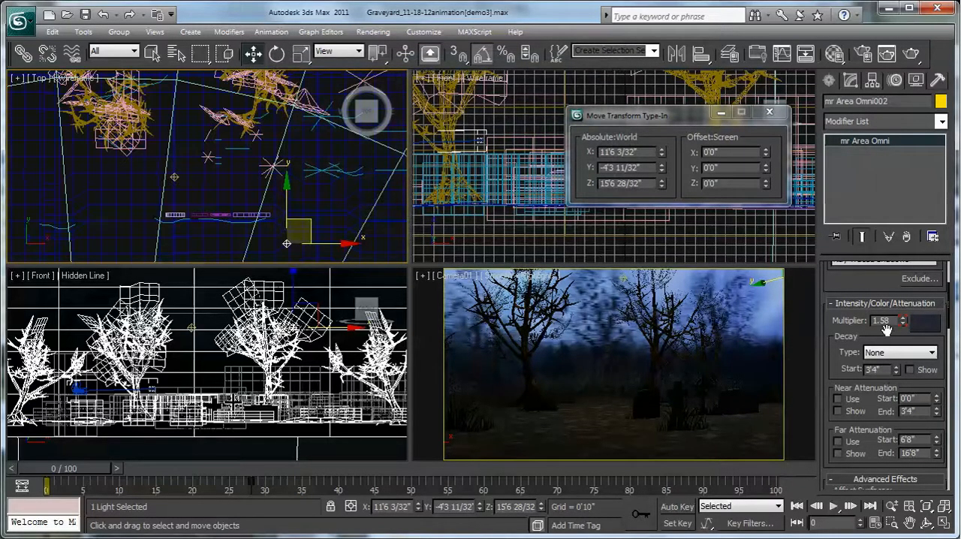
pyautogui.write('.2')
pyautogui.press('Return')
# - Open the render settings, review the output options and make Camera01 the view to render
pyautogui.click(373, 31)
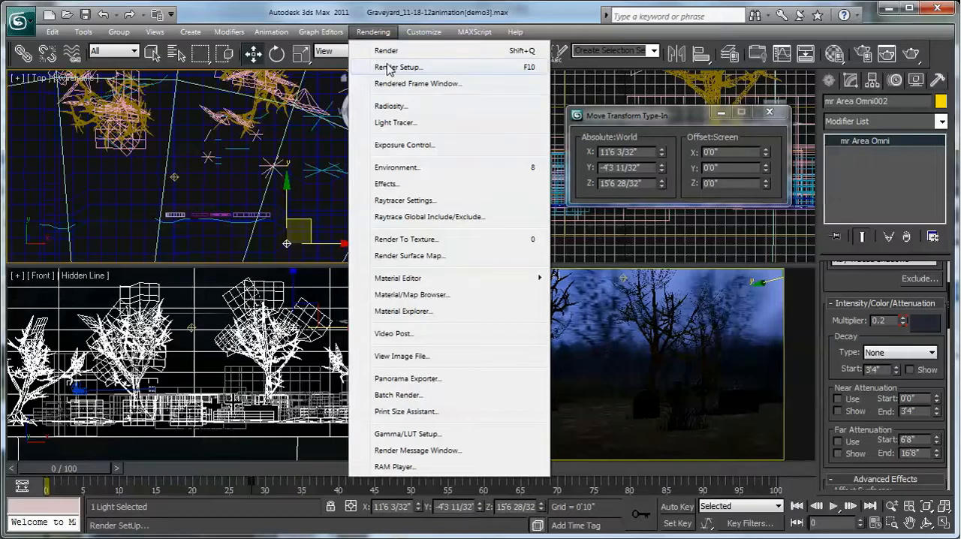
pyautogui.click(390, 66)
pyautogui.moveTo(681, 174); pyautogui.dragTo(427, 13)
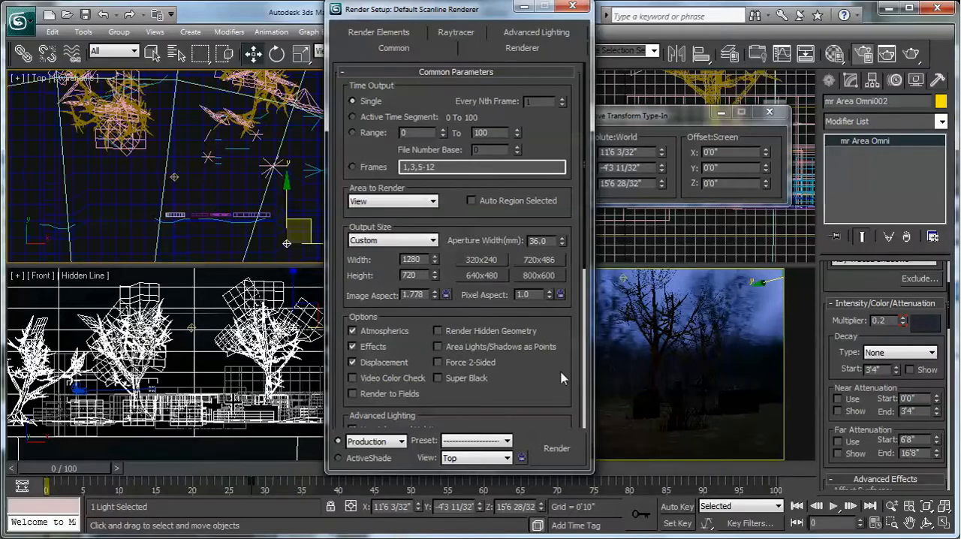
pyautogui.scroll(-5, 559, 374)
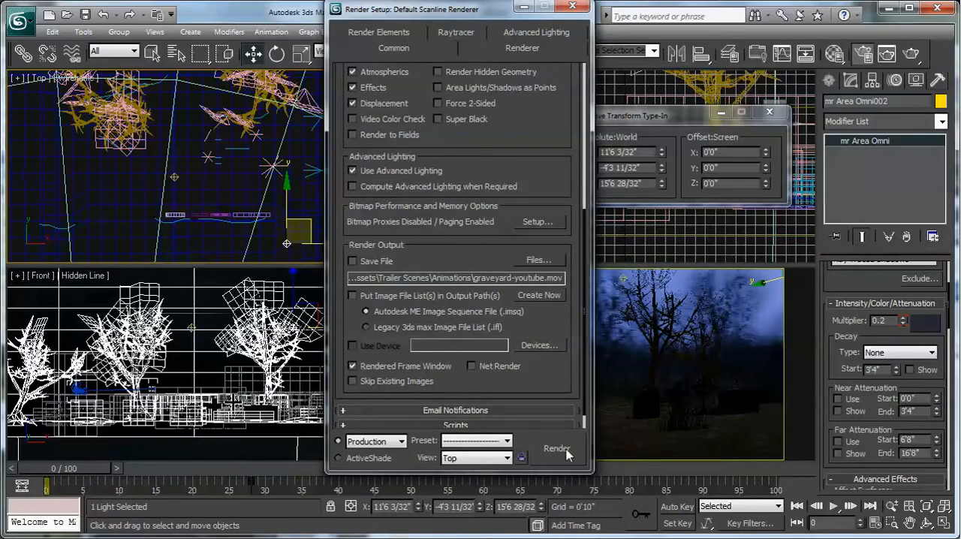
pyautogui.click(797, 354)
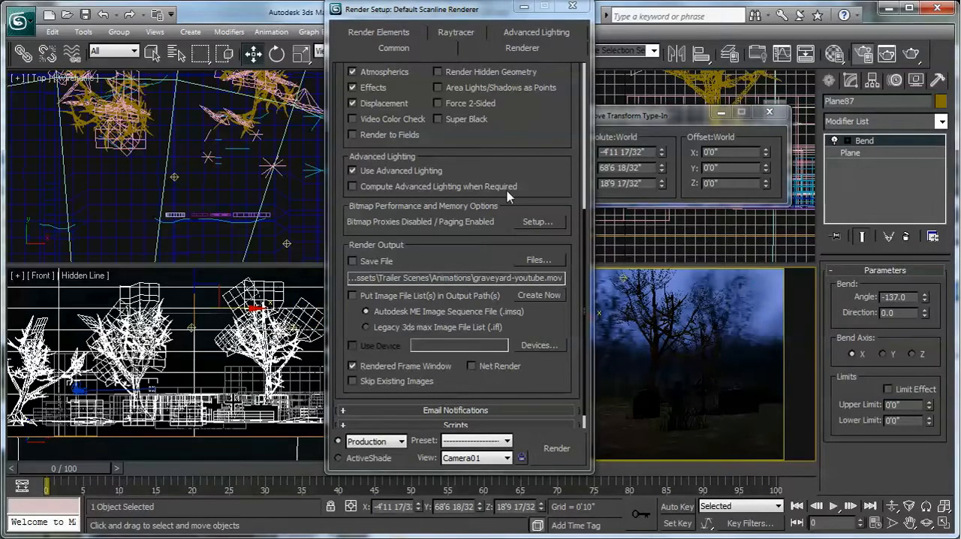
pyautogui.moveTo(450, 14); pyautogui.dragTo(163, 13)
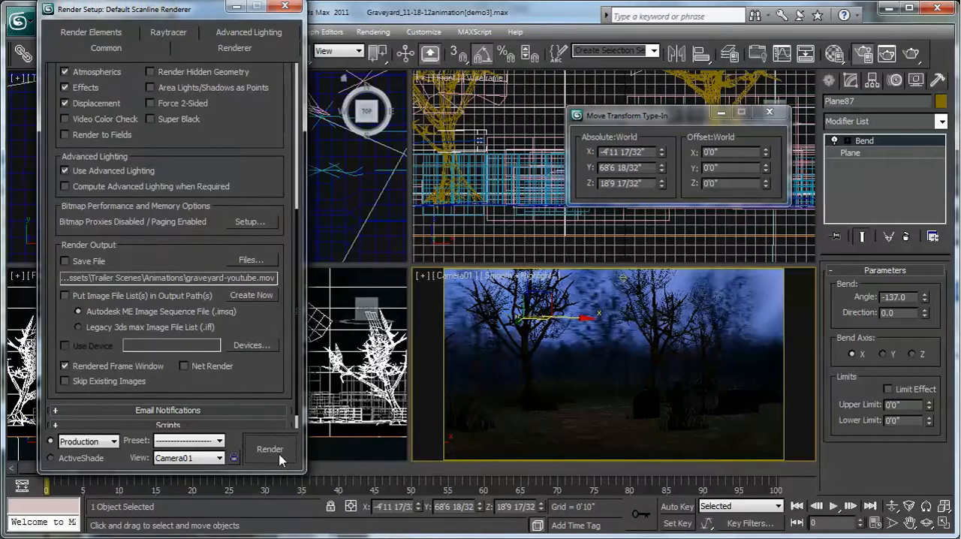
# - Render the current frame from Camera01, inspect the lighting and close the rendered image
pyautogui.click(269, 448)
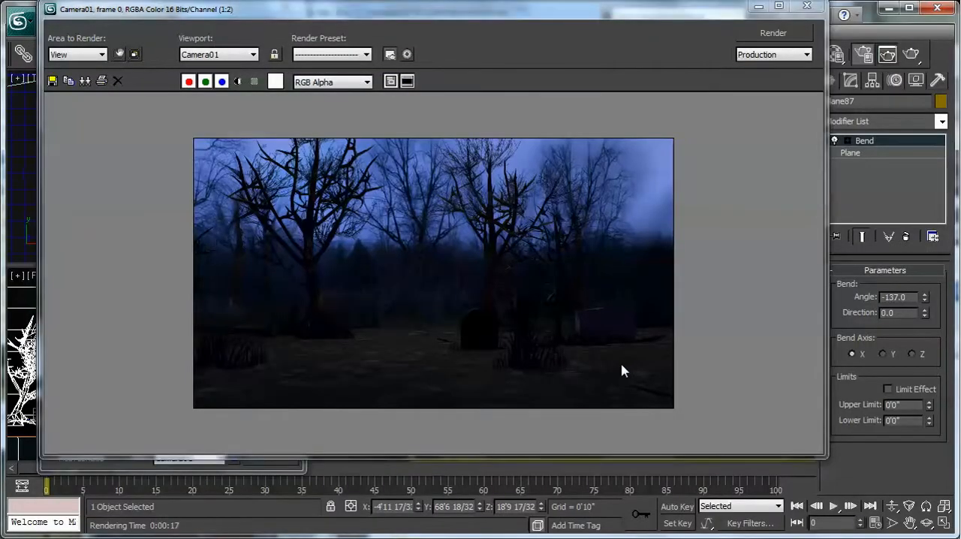
pyautogui.scroll(1, 621, 370)
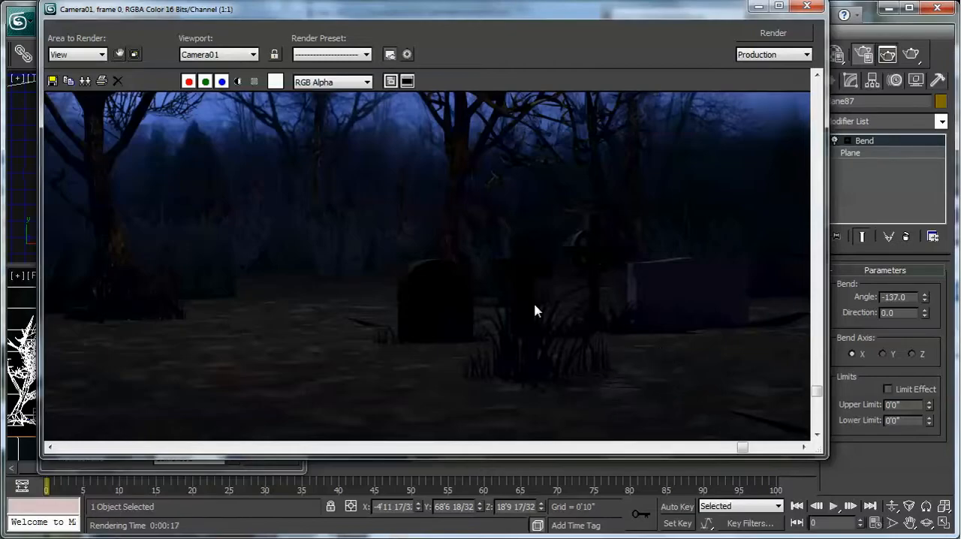
pyautogui.click(807, 6)
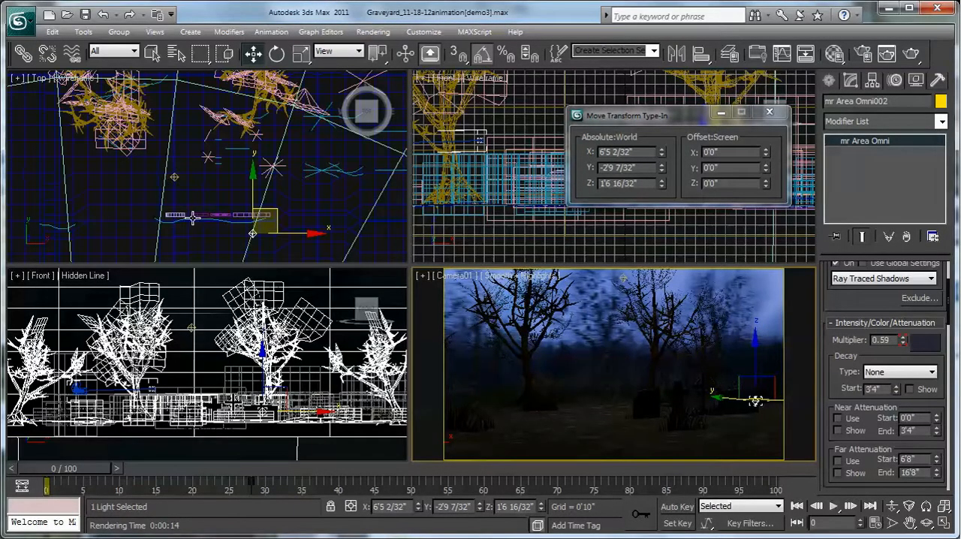
# - Create a standard Free camera in the Top view beside Camera01, at about X -31'0", Y -33'4"
pyautogui.click(199, 208)
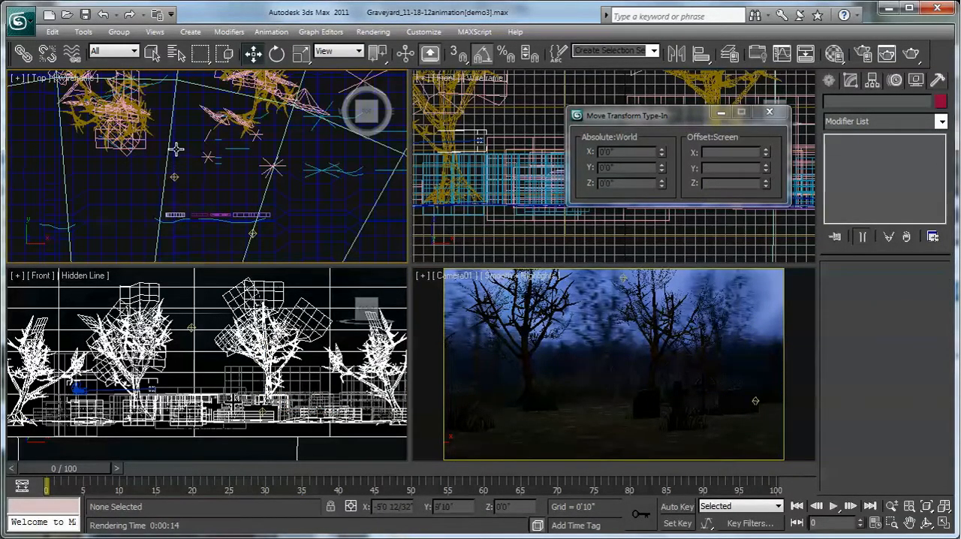
pyautogui.moveTo(159, 208); pyautogui.dragTo(157, 128, button='middle')
pyautogui.scroll(-2, 155, 174)
pyautogui.scroll(-2, 157, 232)
pyautogui.moveTo(156, 233); pyautogui.dragTo(159, 206, button='middle')
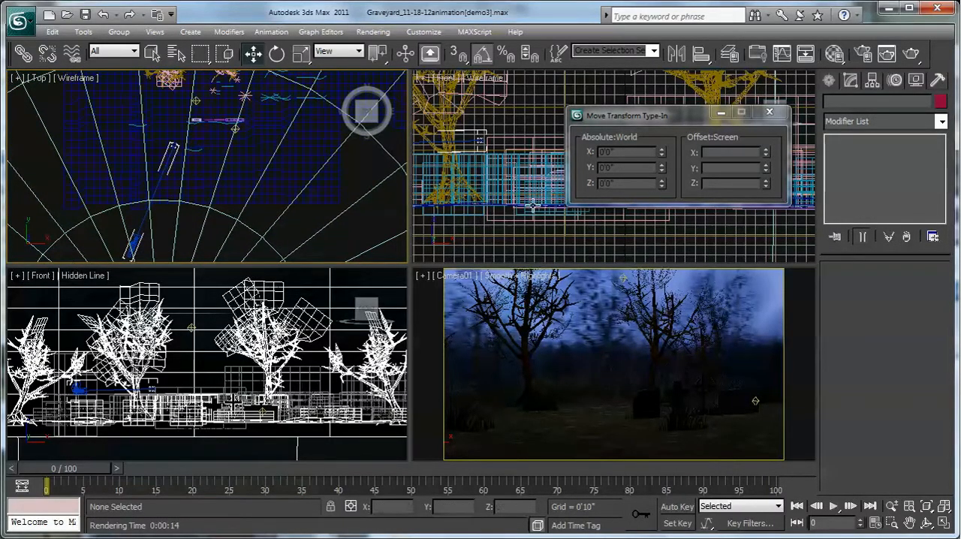
pyautogui.click(827, 82)
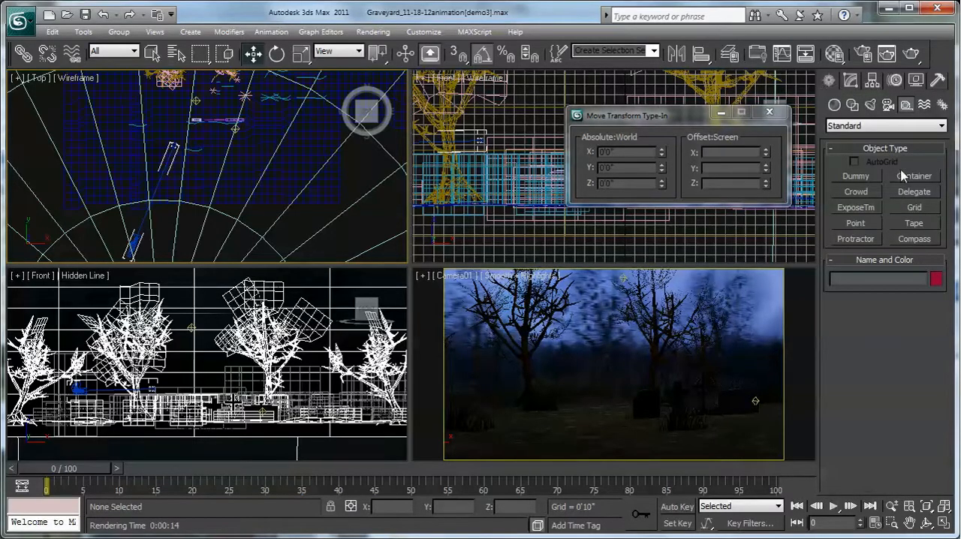
pyautogui.click(888, 105)
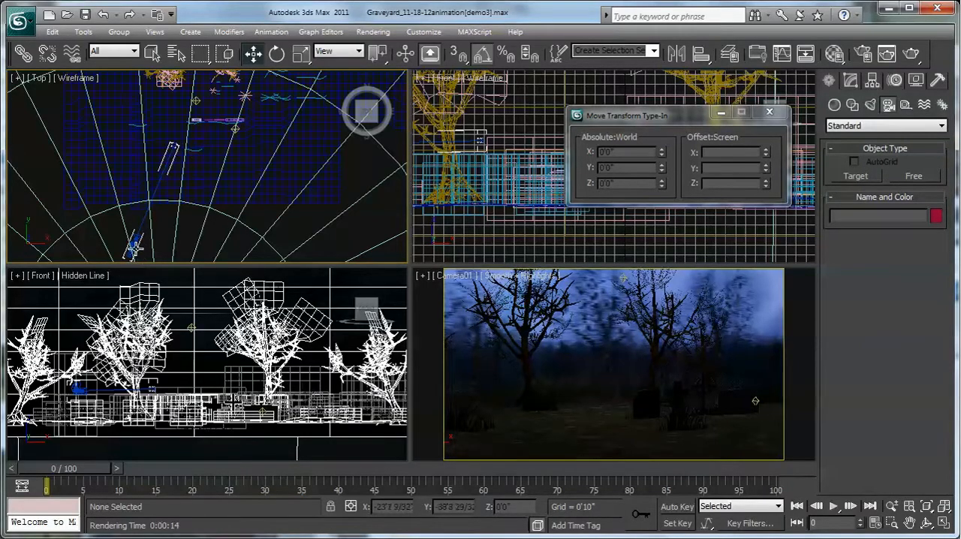
pyautogui.click(915, 176)
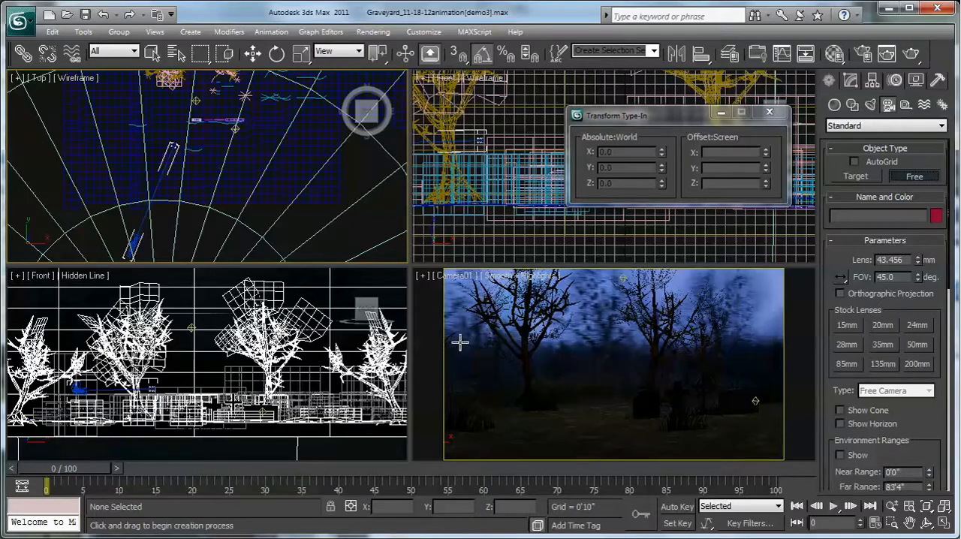
pyautogui.moveTo(134, 199); pyautogui.dragTo(145, 169, button='middle')
pyautogui.click(125, 199)
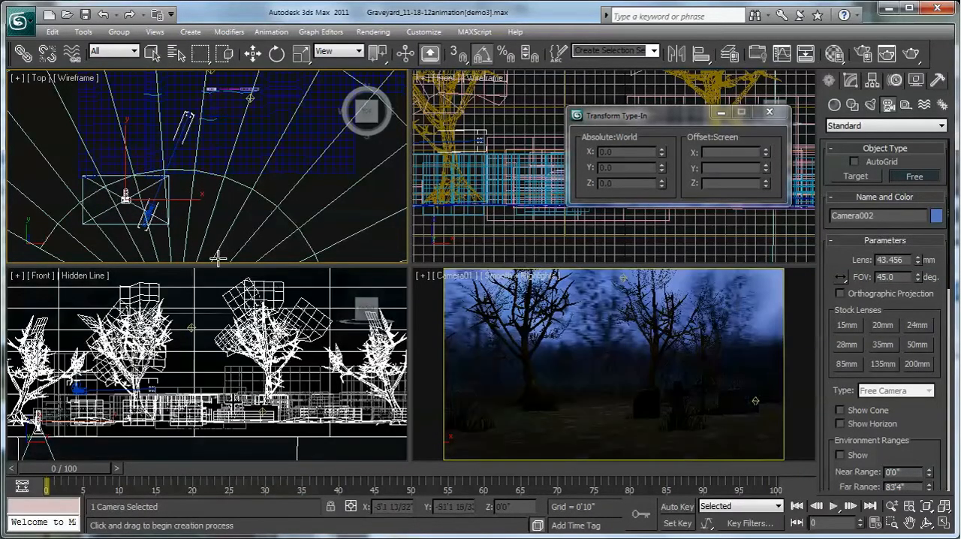
# - Change the Camera01 viewport to look through Camera002
pyautogui.moveTo(232, 385); pyautogui.dragTo(322, 339, button='middle')
pyautogui.scroll(3, 180, 390)
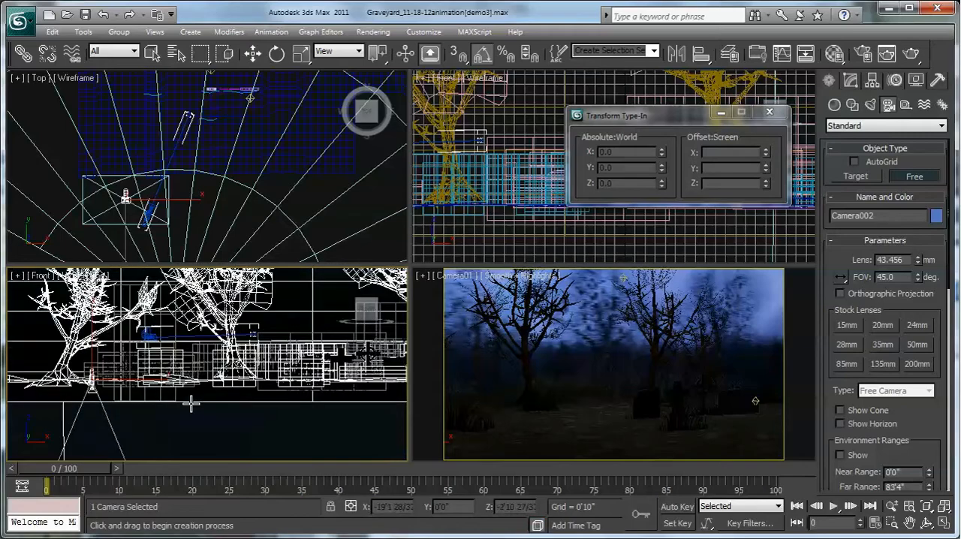
pyautogui.click(260, 53)
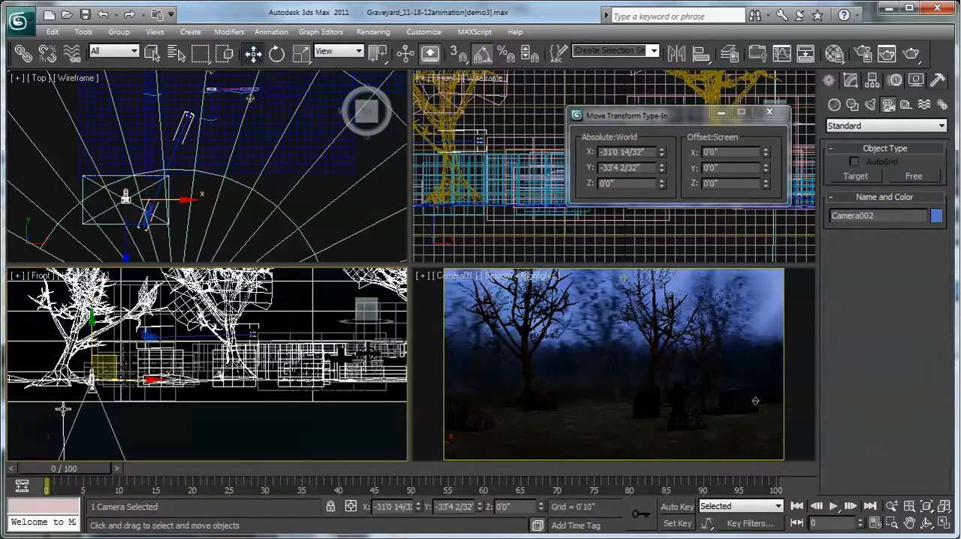
pyautogui.click(277, 53)
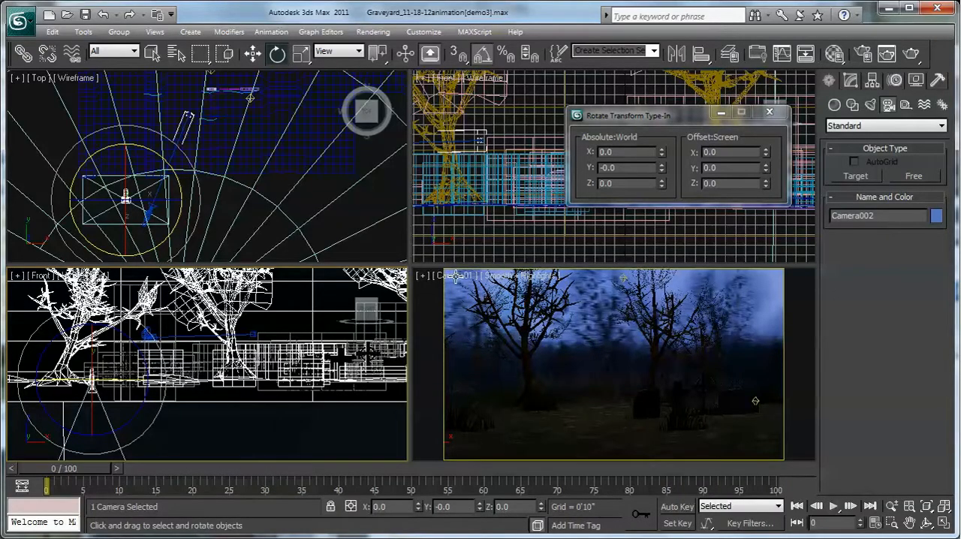
pyautogui.rightClick(455, 278)
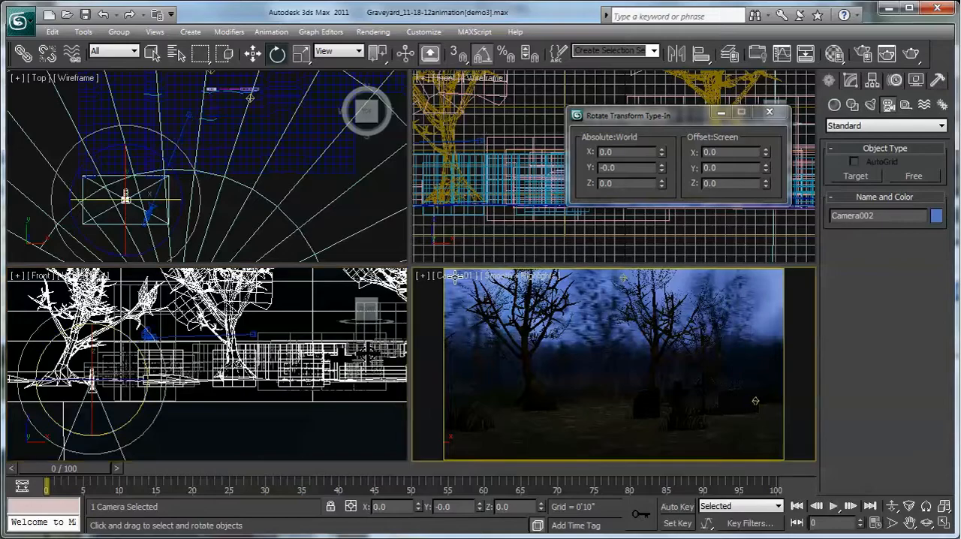
pyautogui.rightClick(452, 273)
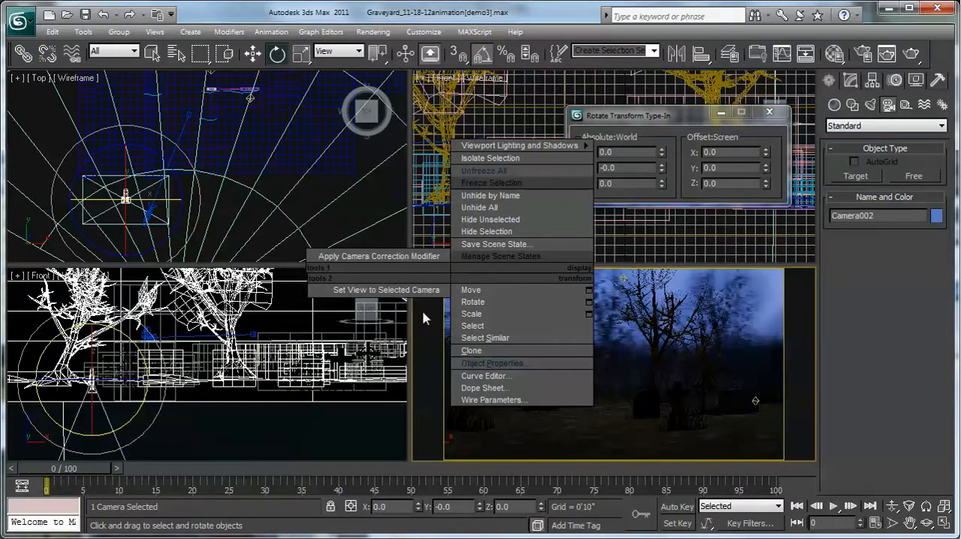
pyautogui.click(453, 277)
pyautogui.moveTo(480, 300)
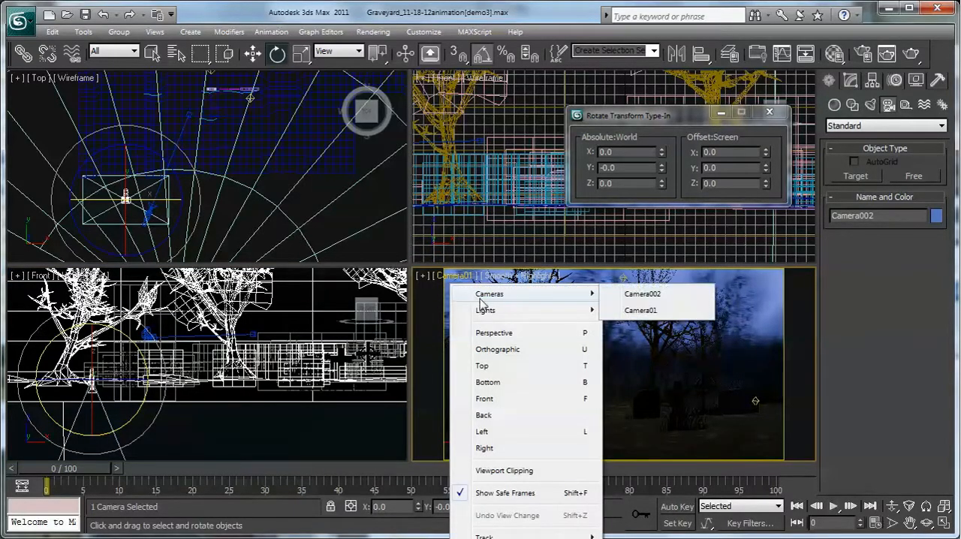
pyautogui.click(643, 293)
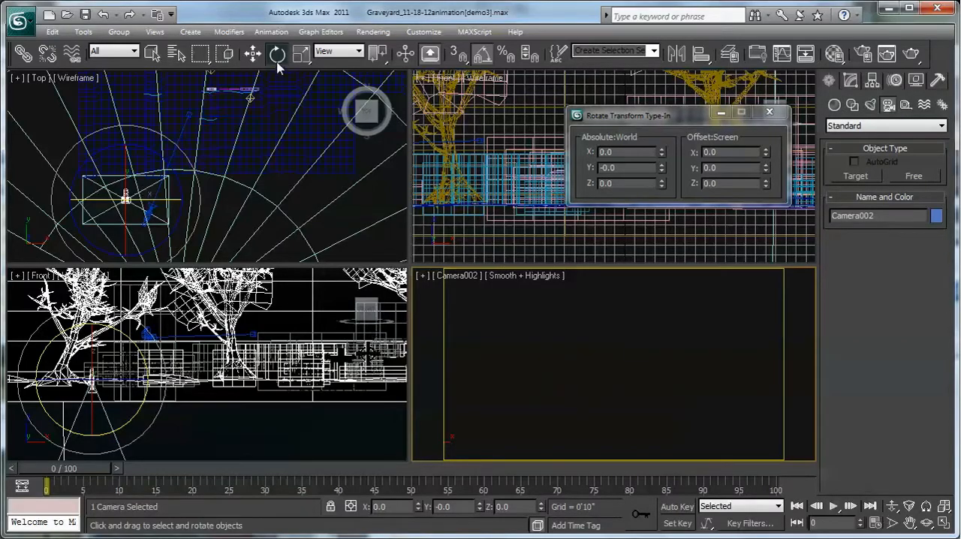
# - Try rotating Camera002 about the Z axis and about the Y axis, undoing each rotation
pyautogui.rightClick(86, 424)
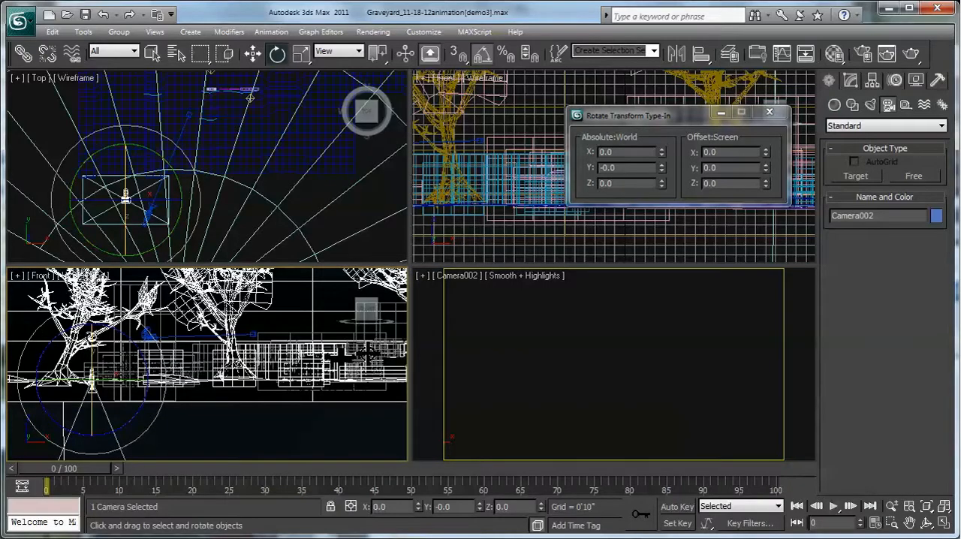
pyautogui.moveTo(133, 353); pyautogui.dragTo(192, 325, button='middle')
pyautogui.scroll(1, 189, 322)
pyautogui.scroll(-1, 195, 279)
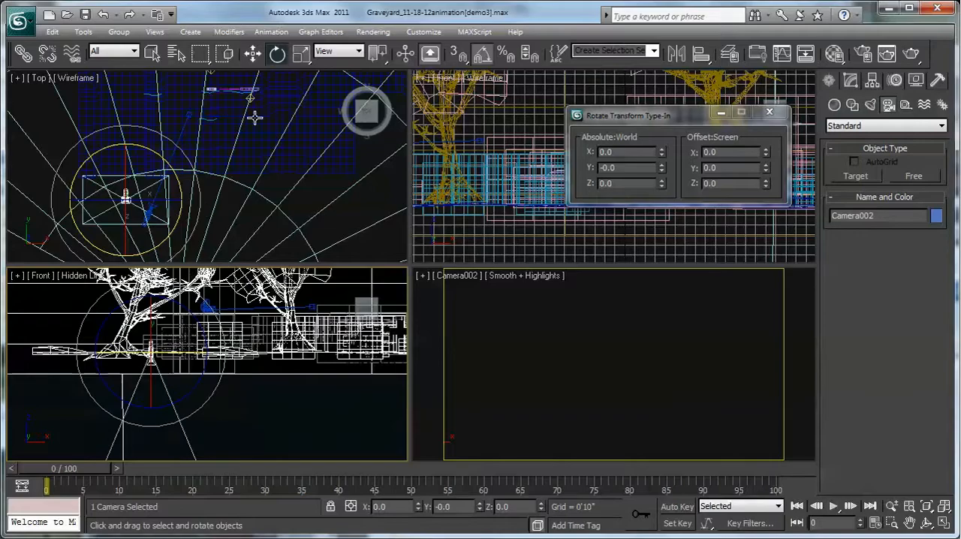
pyautogui.rightClick(277, 56)
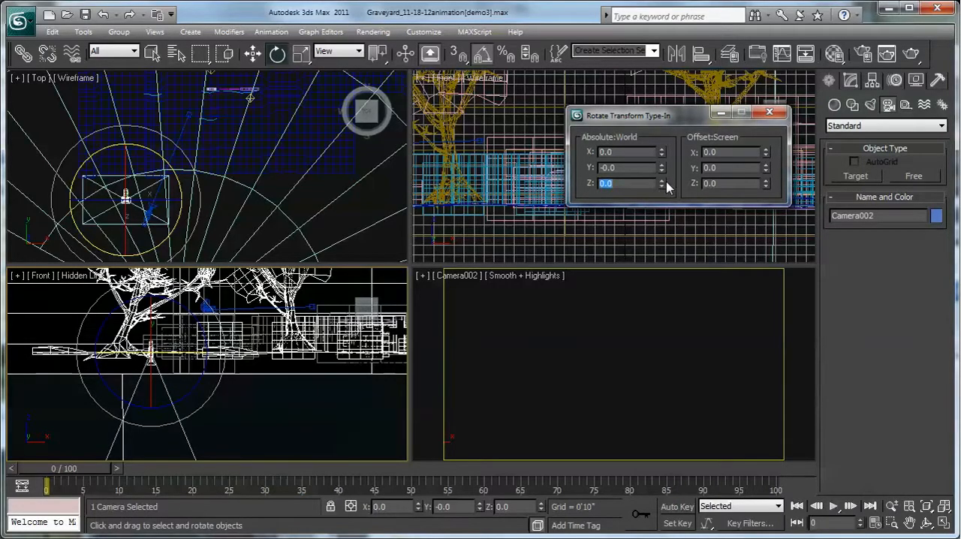
pyautogui.moveTo(662, 188); pyautogui.dragTo(666, 439)
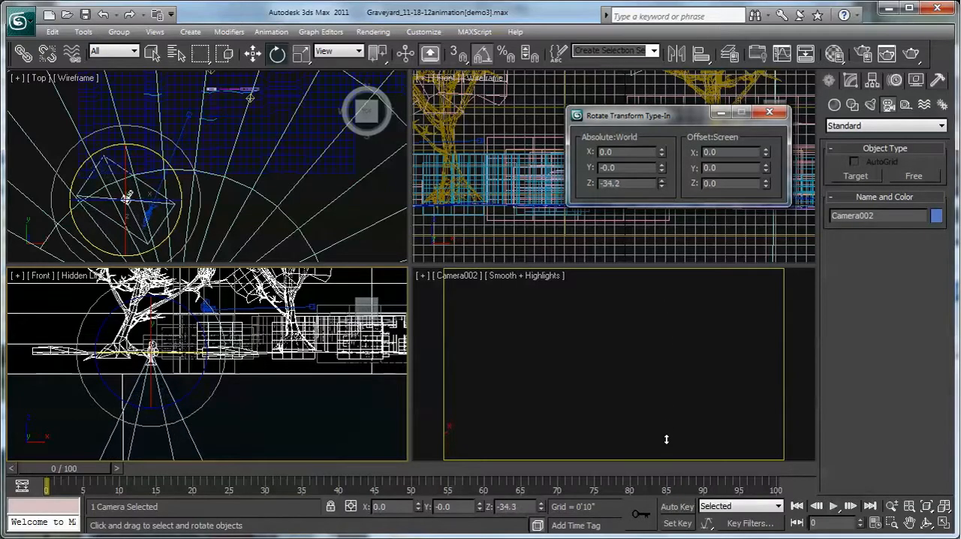
pyautogui.click(105, 15)
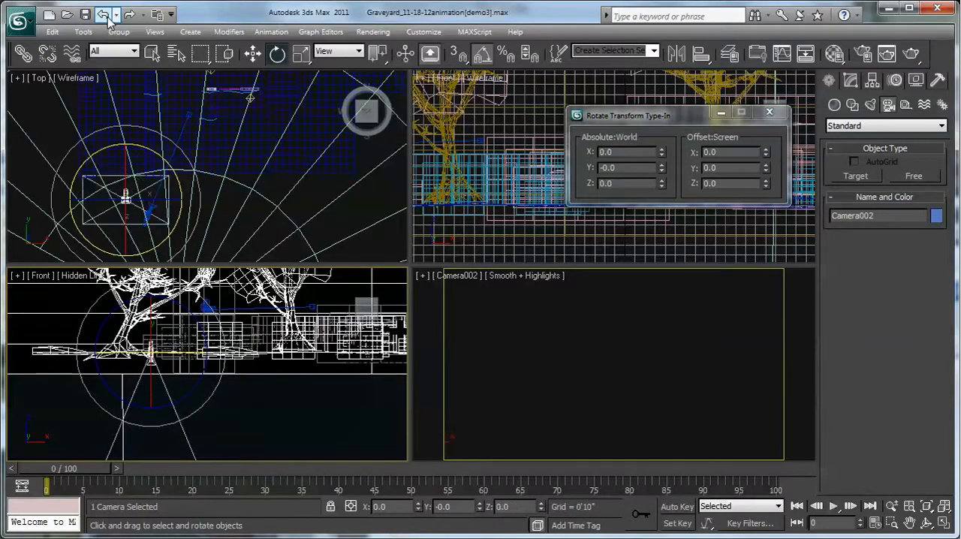
pyautogui.moveTo(661, 172); pyautogui.dragTo(659, 247)
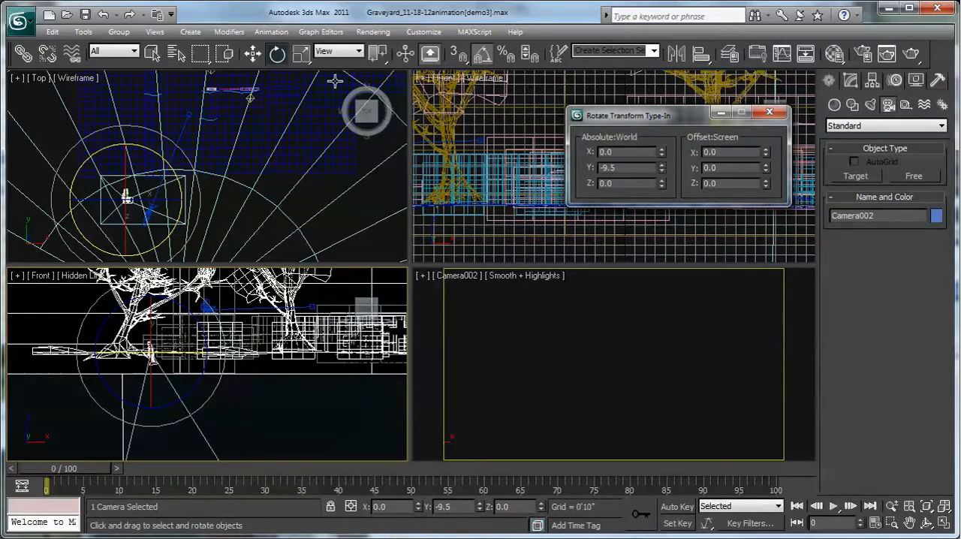
pyautogui.click(107, 17)
# - Rotate Camera002 to 102.6 degrees about the X axis and raise it to about 4'8" above the ground
pyautogui.moveTo(661, 154); pyautogui.dragTo(678, 409)
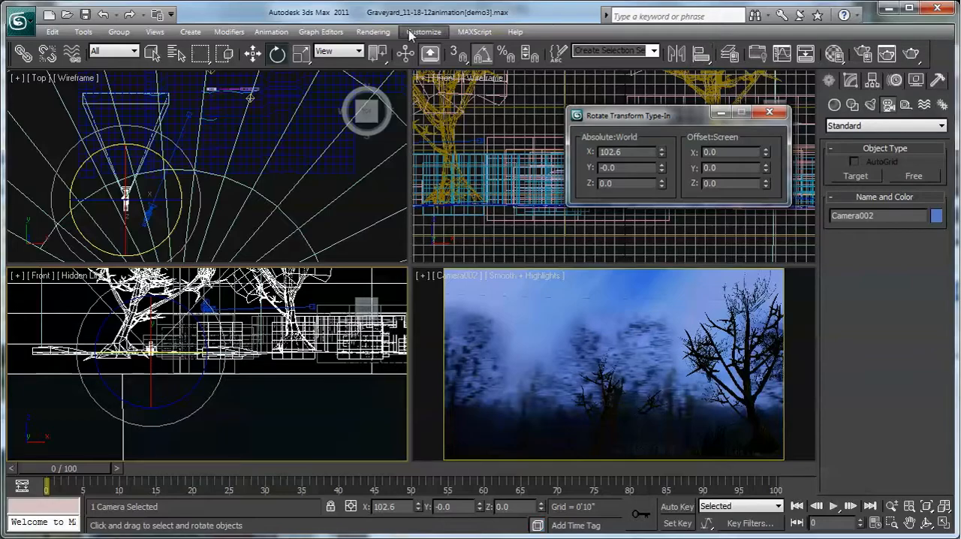
pyautogui.click(252, 53)
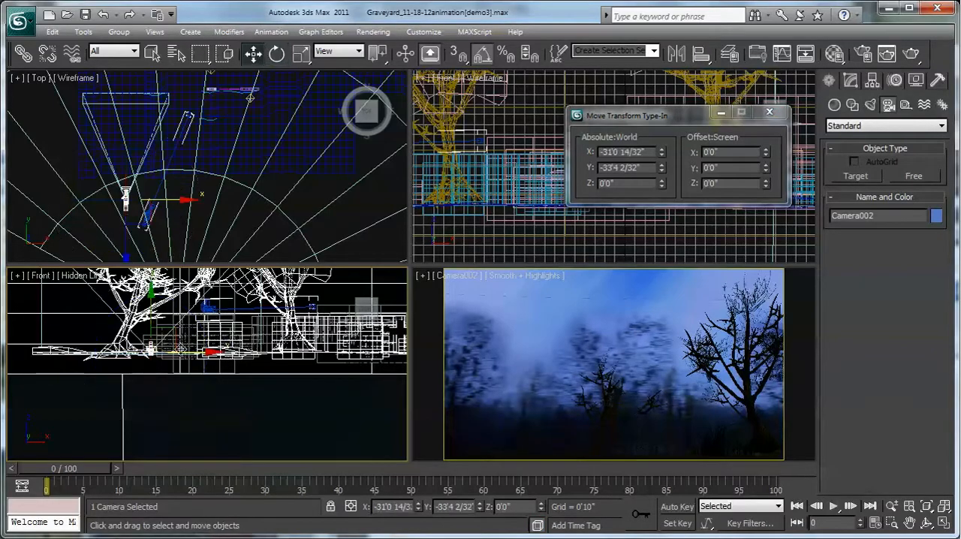
pyautogui.scroll(3, 144, 368)
pyautogui.moveTo(144, 365); pyautogui.dragTo(145, 328)
pyautogui.scroll(4, 187, 374)
pyautogui.moveTo(194, 375); pyautogui.dragTo(259, 345, button='middle')
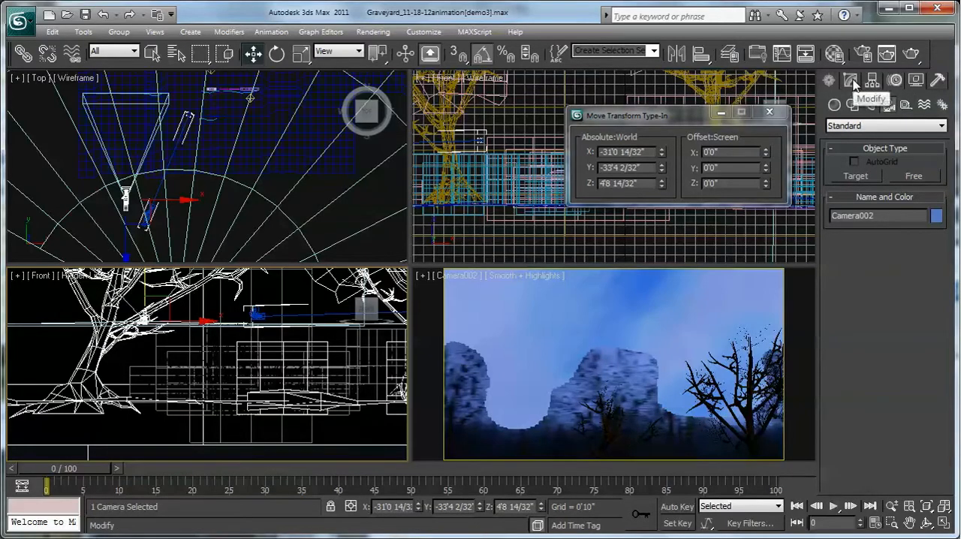
# - Draw a vertical Tape helper about 5'9" long from the ground up beside Camera002 in the Front view
pyautogui.click(906, 107)
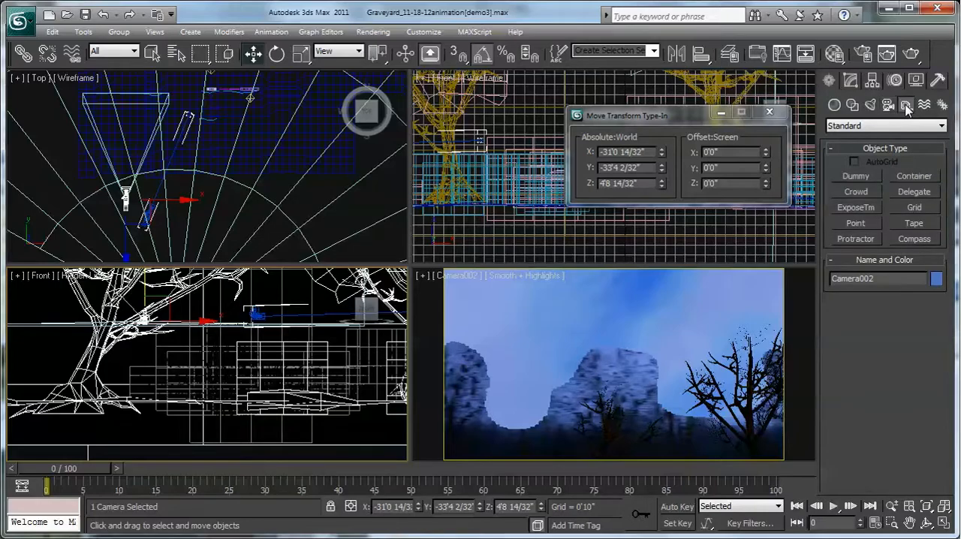
pyautogui.click(910, 224)
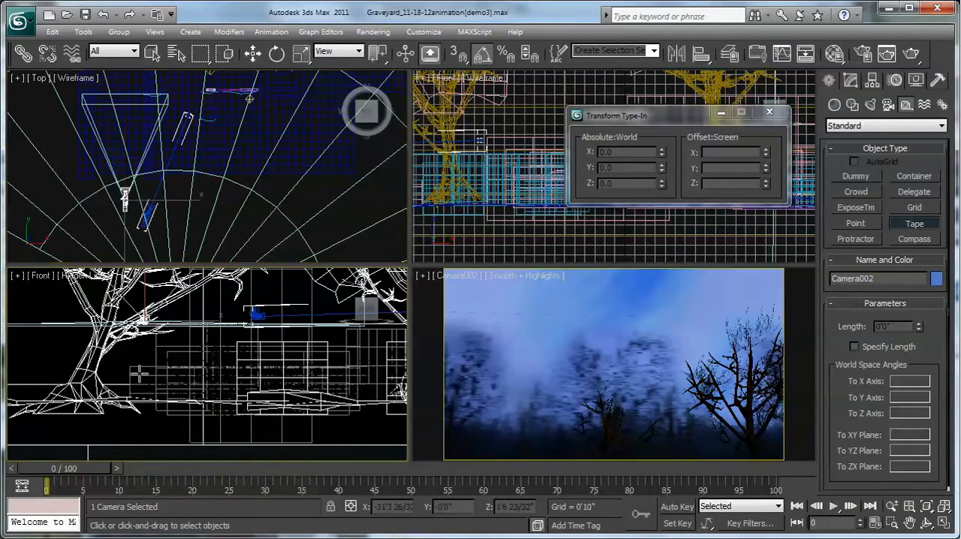
pyautogui.scroll(1, 140, 373)
pyautogui.scroll(1, 137, 383)
pyautogui.scroll(2, 136, 386)
pyautogui.click(133, 439)
pyautogui.moveTo(133, 438); pyautogui.dragTo(134, 306)
# - Raise Camera002 to about Z 5'3", near the upper end of the tape
pyautogui.click(253, 53)
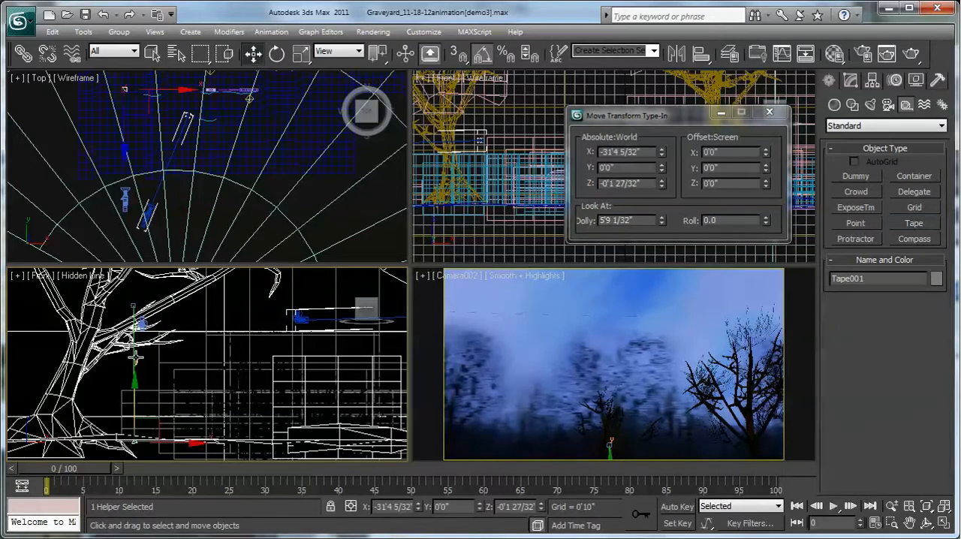
pyautogui.click(142, 323)
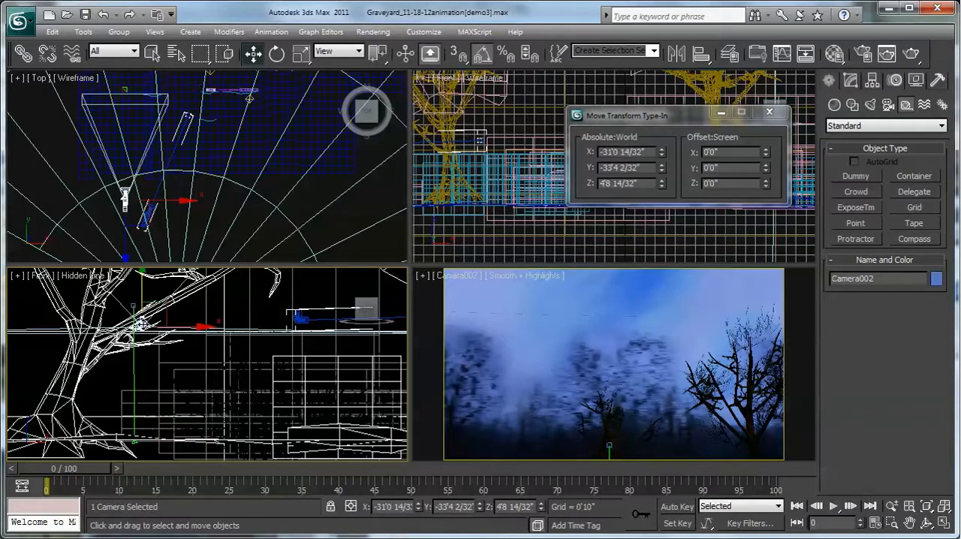
pyautogui.moveTo(143, 298); pyautogui.dragTo(143, 285)
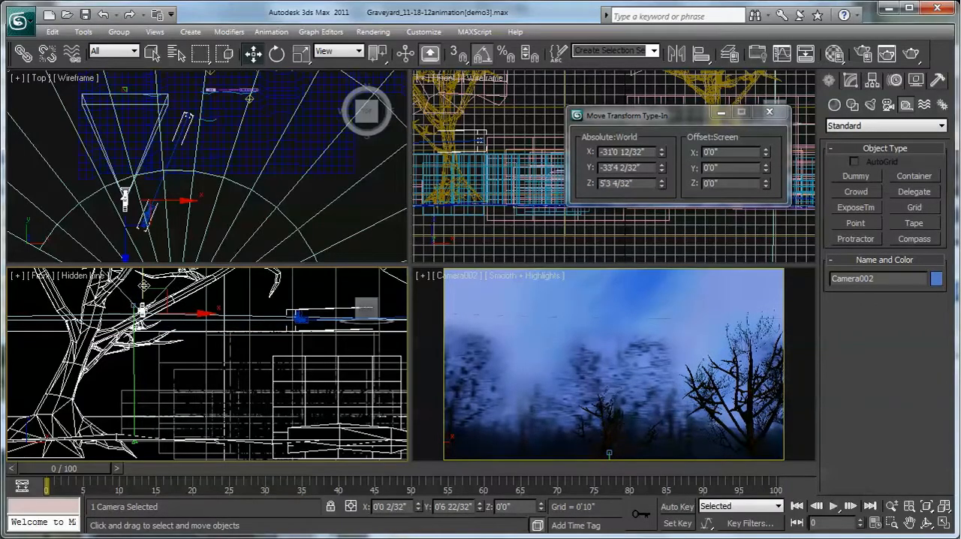
# - Orbit Camera002 until its view frames the two bare trees and the gravestones
pyautogui.rightClick(632, 379)
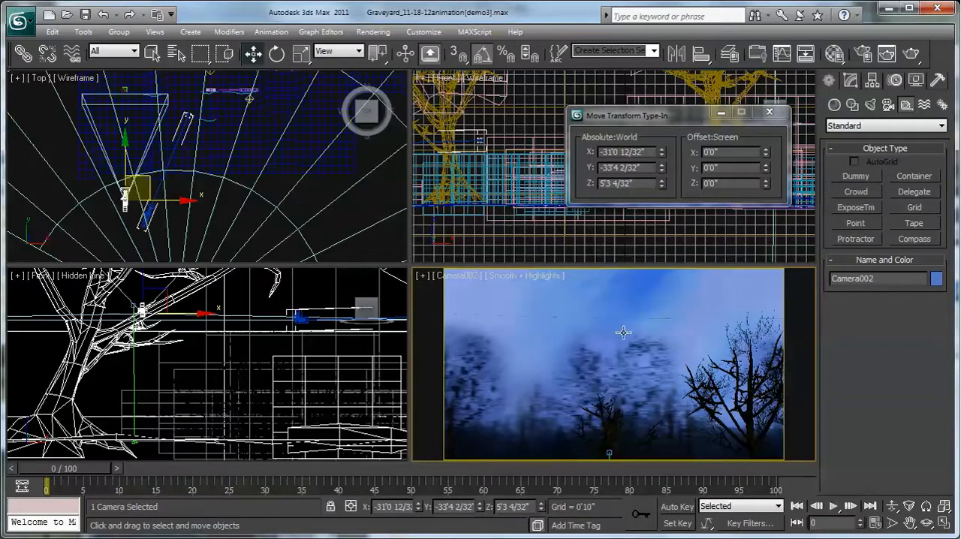
pyautogui.click(928, 523)
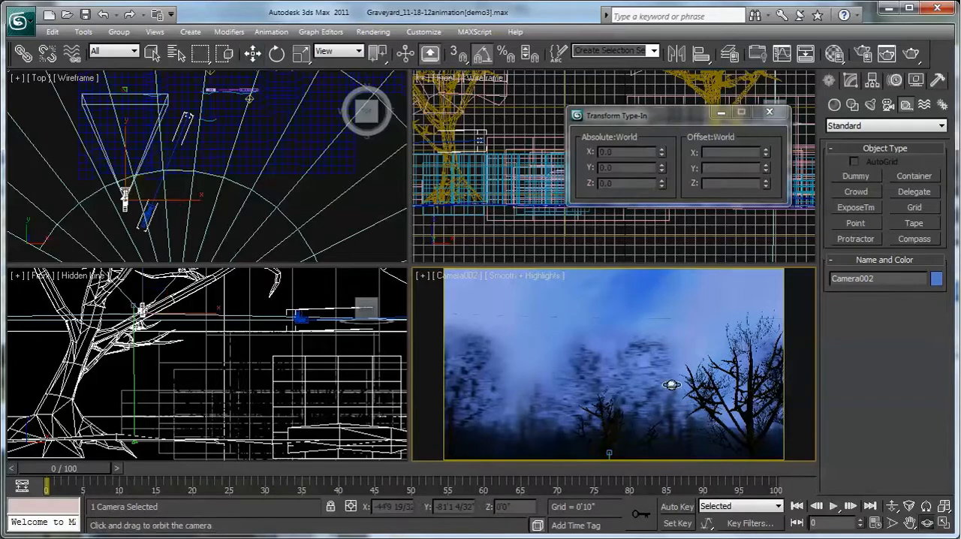
pyautogui.moveTo(602, 367); pyautogui.dragTo(604, 408)
pyautogui.moveTo(689, 401); pyautogui.dragTo(611, 332)
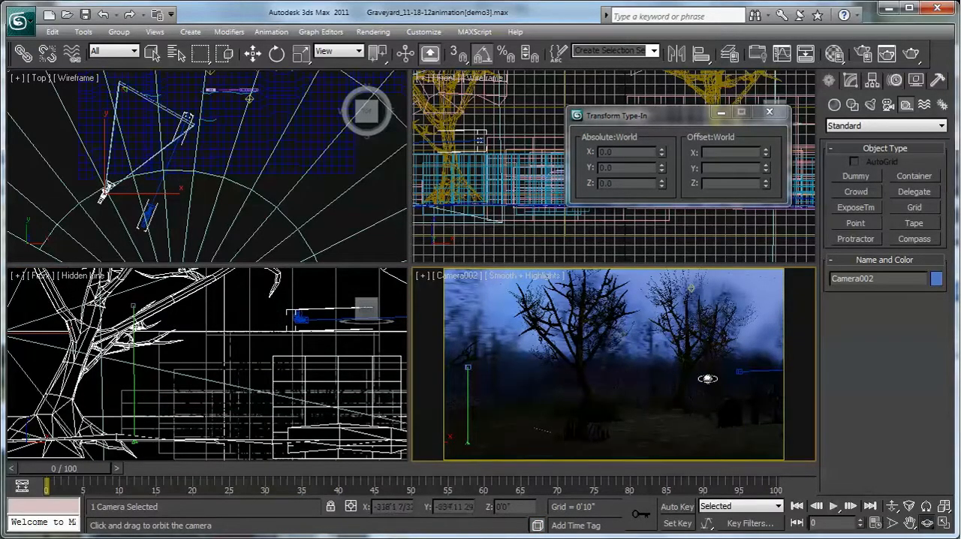
pyautogui.moveTo(703, 380); pyautogui.dragTo(652, 377, button='middle')
pyautogui.moveTo(653, 377); pyautogui.dragTo(635, 318)
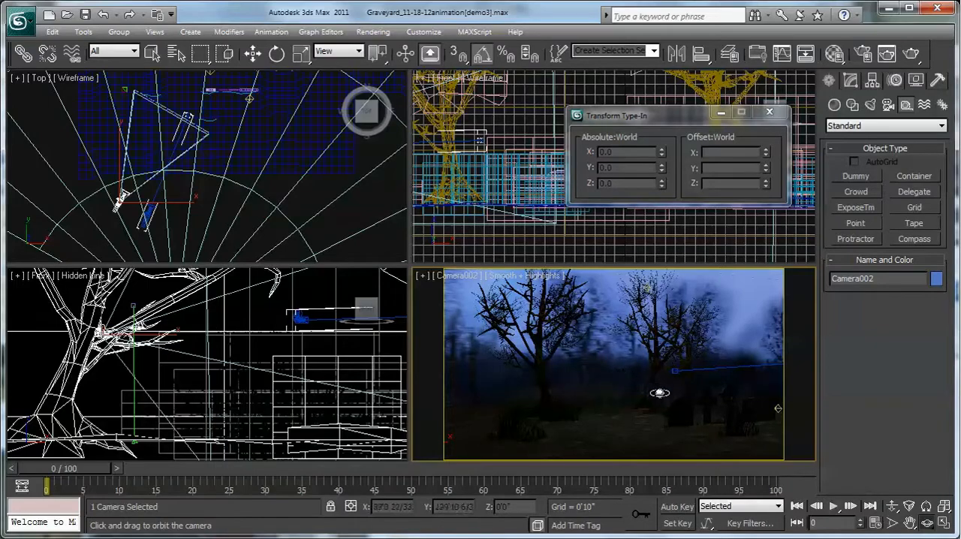
pyautogui.click(929, 528)
pyautogui.moveTo(639, 380); pyautogui.dragTo(654, 380)
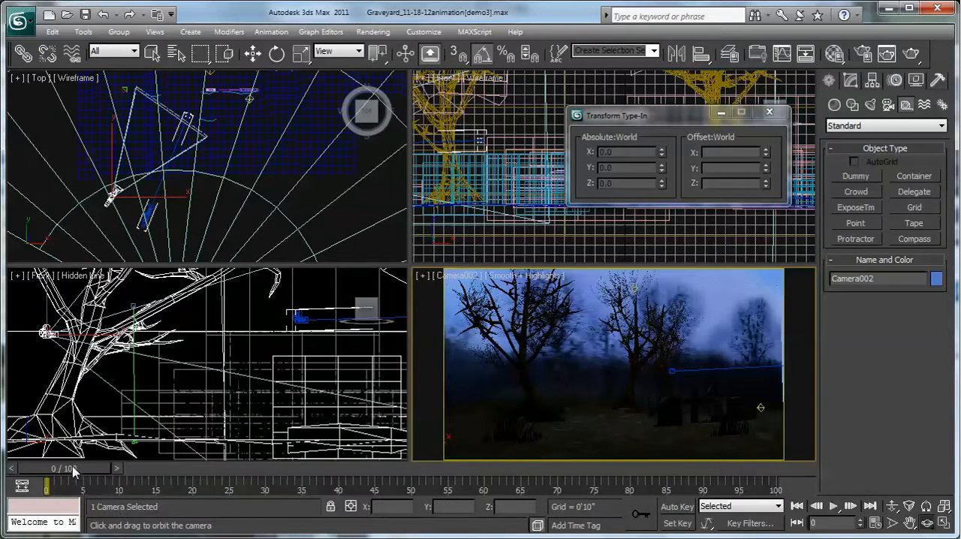
# - Go to frame 25 and turn on Auto Key mode
pyautogui.moveTo(73, 471); pyautogui.dragTo(250, 477)
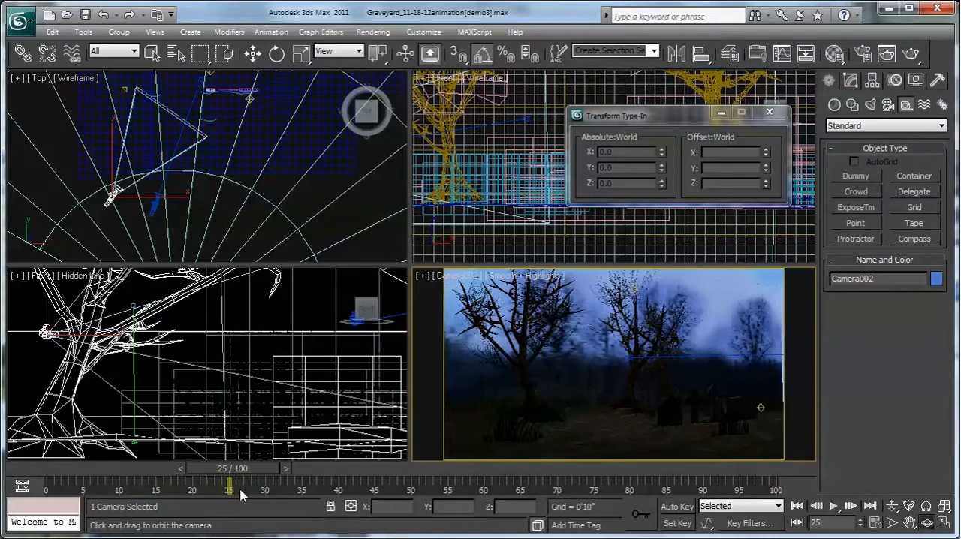
pyautogui.click(677, 506)
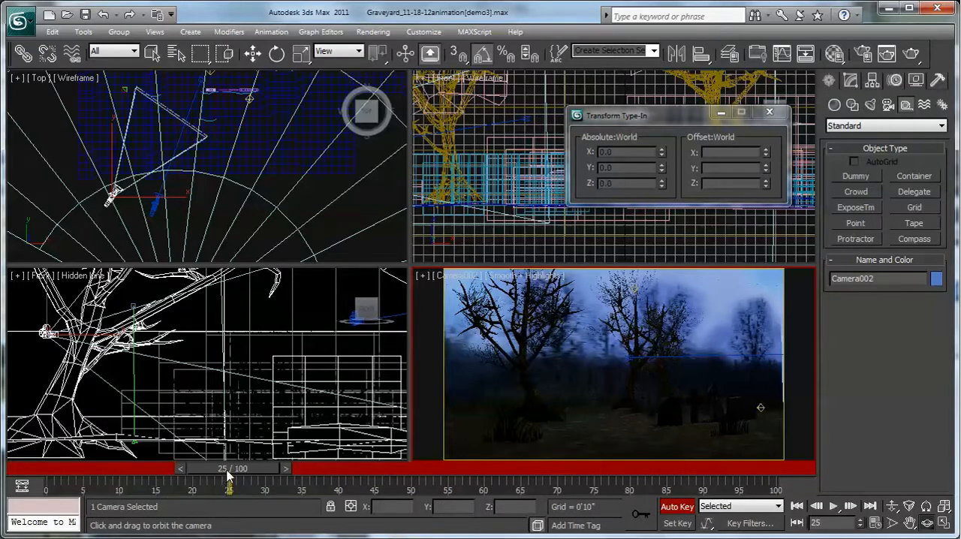
pyautogui.moveTo(227, 474)
pyautogui.mouseDown()
pyautogui.moveTo(151, 473)
pyautogui.moveTo(428, 473)
pyautogui.moveTo(232, 475)
pyautogui.mouseUp()
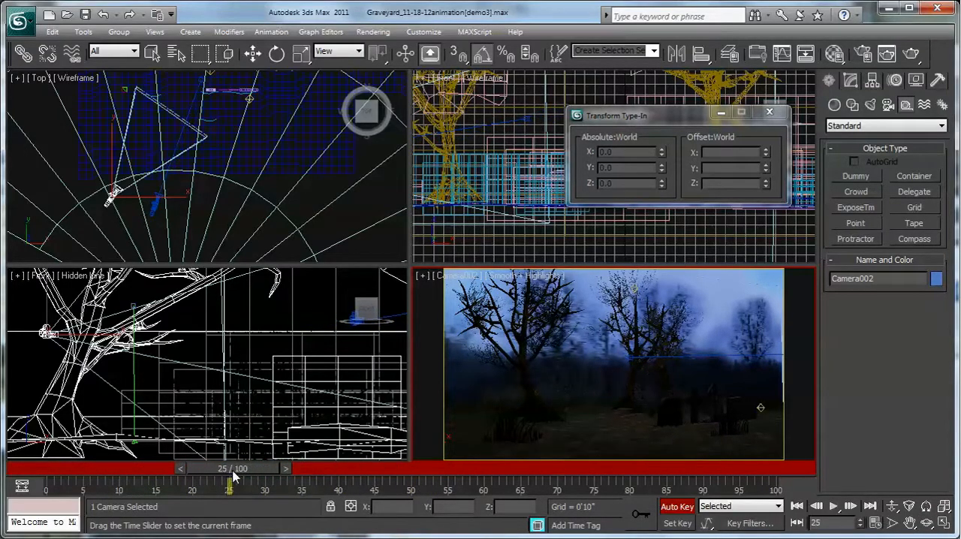
# - Orbit Camera002 slightly at frame 25 to key a new view of the trees, and return to frame 0
pyautogui.moveTo(663, 410); pyautogui.dragTo(656, 409)
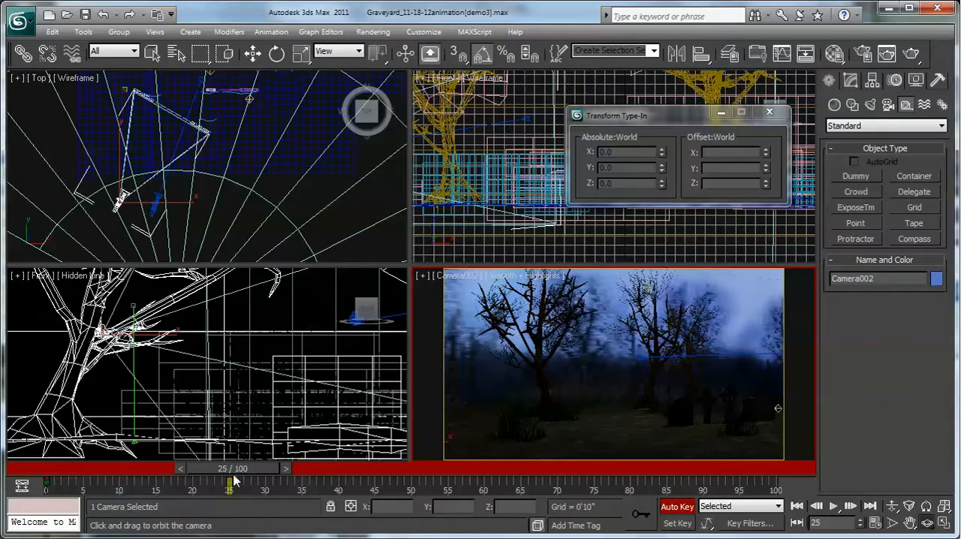
pyautogui.moveTo(238, 470); pyautogui.dragTo(68, 466)
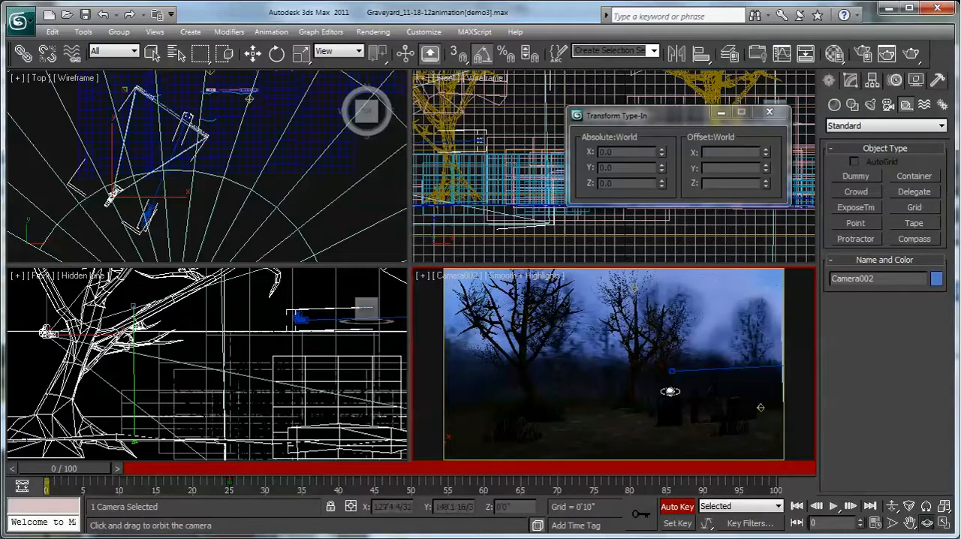
pyautogui.moveTo(676, 391); pyautogui.dragTo(653, 379)
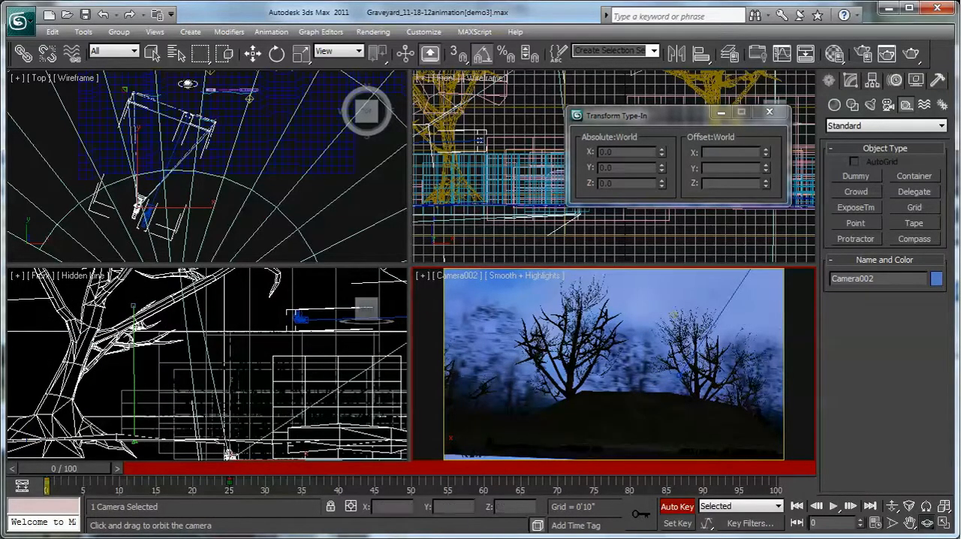
pyautogui.click(103, 16)
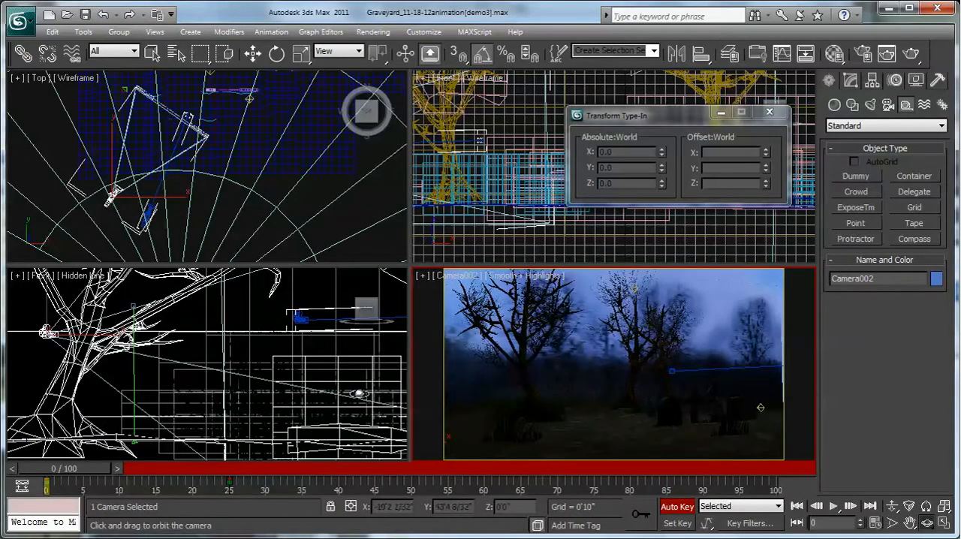
pyautogui.click(253, 53)
pyautogui.hotkey('ctrl', 's')
pyautogui.click(277, 53)
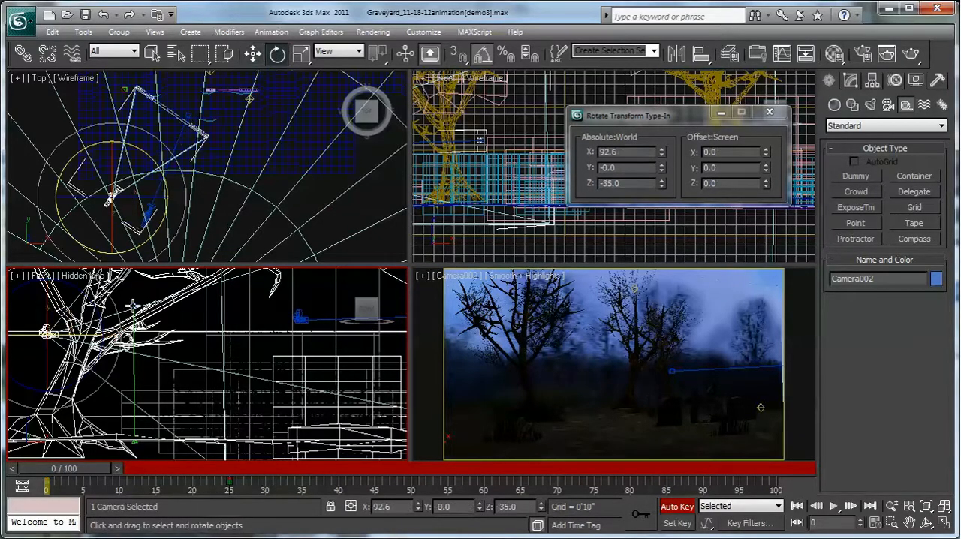
pyautogui.moveTo(100, 316); pyautogui.dragTo(26, 251)
pyautogui.hotkey('ctrl', 'z')
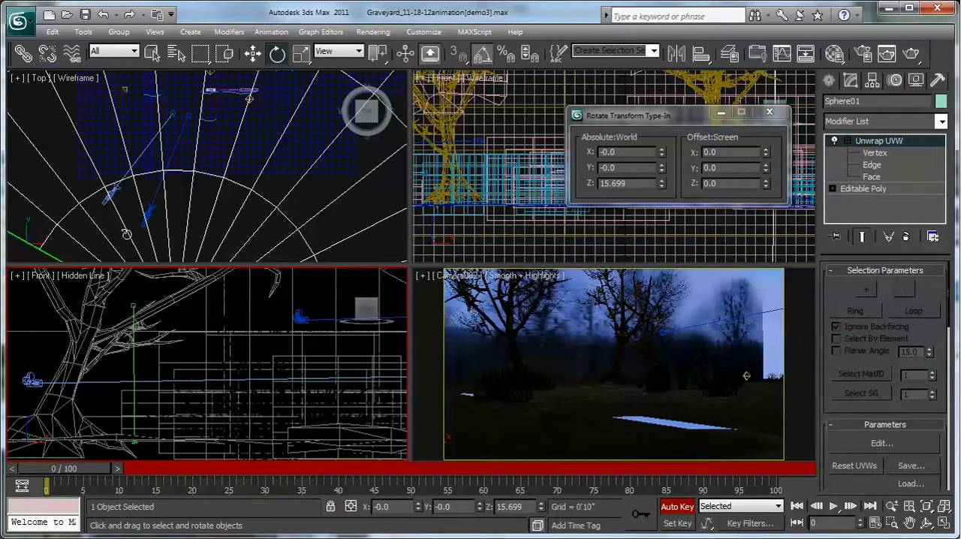
# - Select Camera002, rotate it in the Front view to a roll of about 91°, and enter 0 for its world Y rotation
pyautogui.click(112, 186)
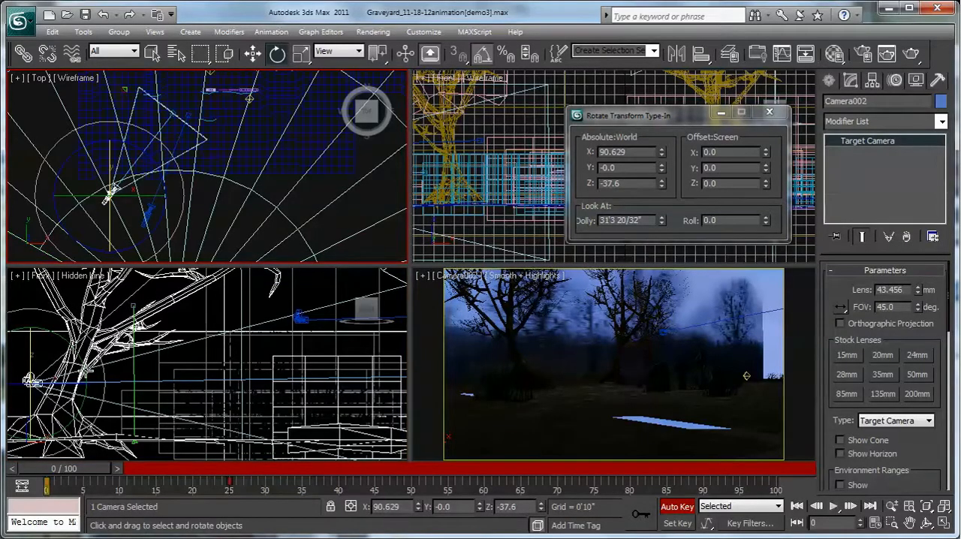
pyautogui.moveTo(86, 371); pyautogui.dragTo(42, 292)
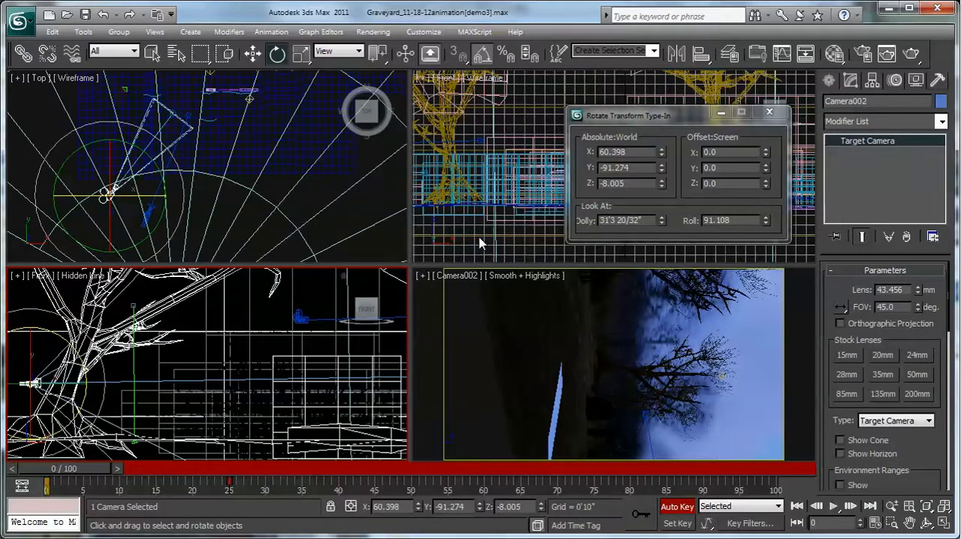
pyautogui.moveTo(631, 168); pyautogui.dragTo(603, 167)
pyautogui.write('0')
pyautogui.press('Return')
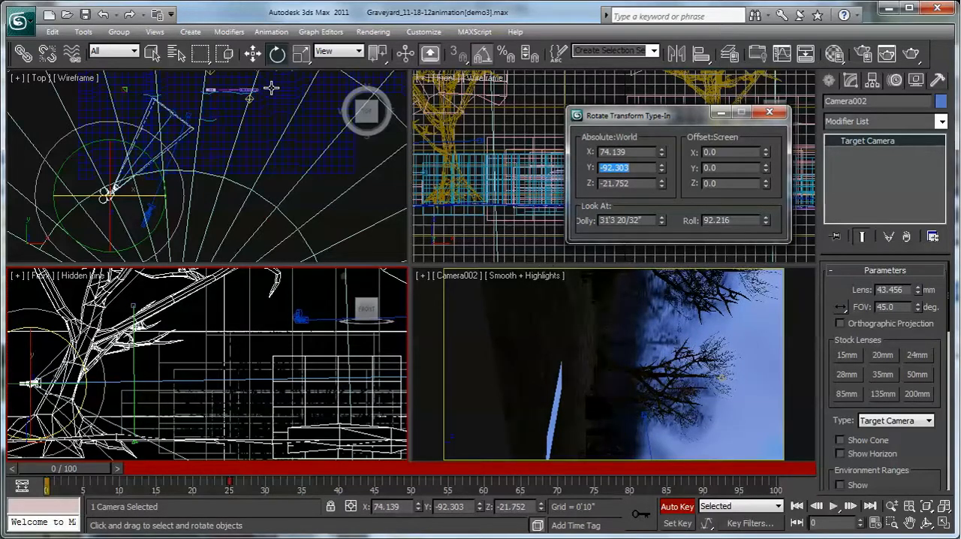
# - Select Camera002's target and move it up to about Z 7'1"
pyautogui.click(254, 54)
pyautogui.click(173, 116)
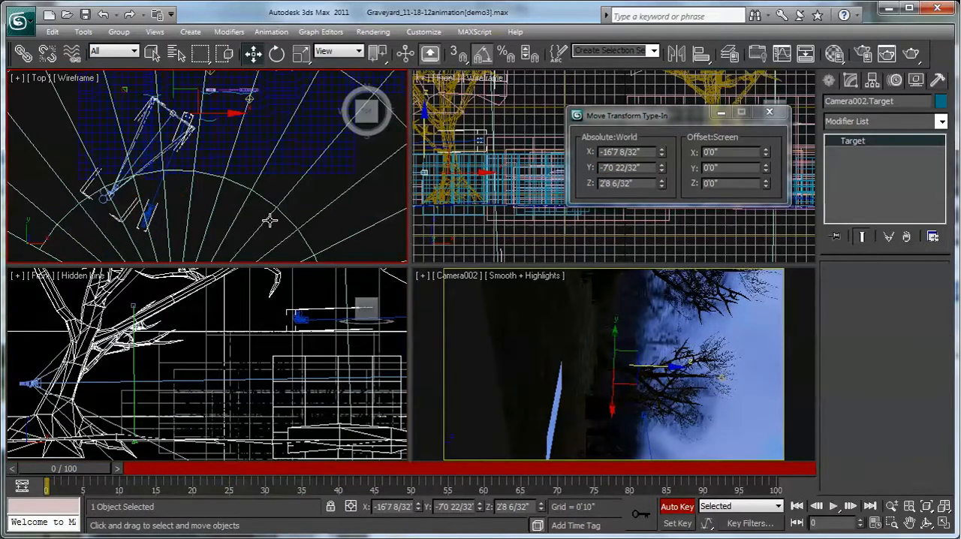
pyautogui.rightClick(645, 382)
pyautogui.moveTo(662, 369); pyautogui.dragTo(719, 373)
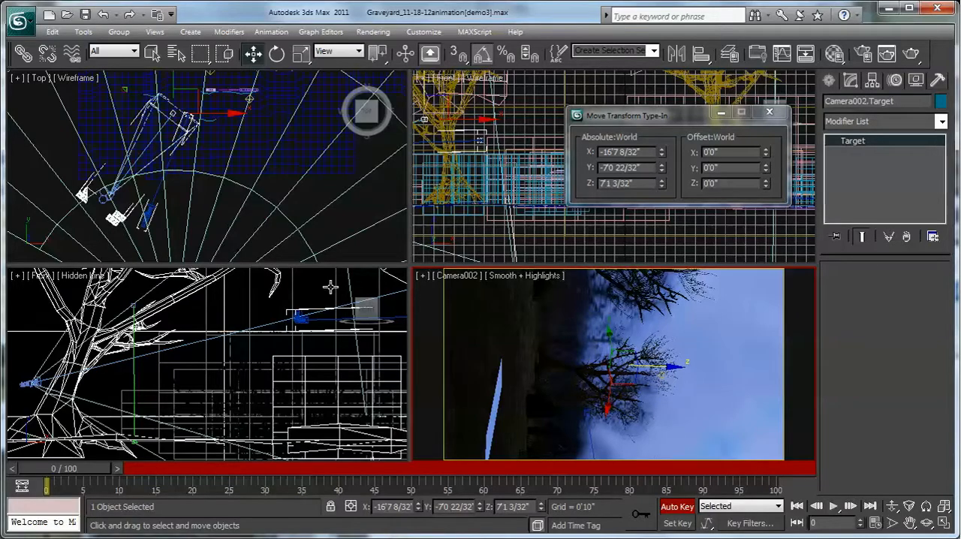
# - Select the ground plane beside the bright gap and render the Camera002 view at an output size of 320x240
pyautogui.click(495, 403)
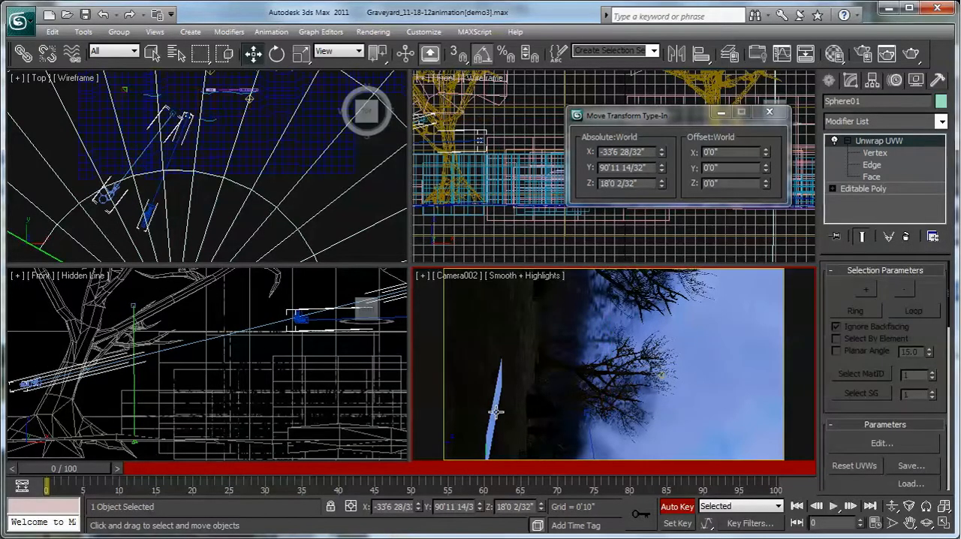
pyautogui.click(496, 412)
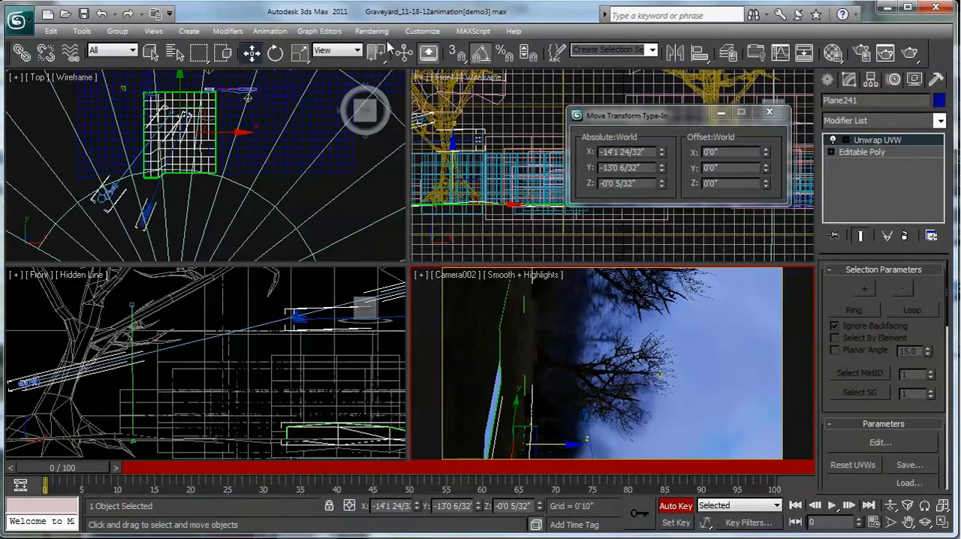
pyautogui.click(373, 31)
pyautogui.click(409, 66)
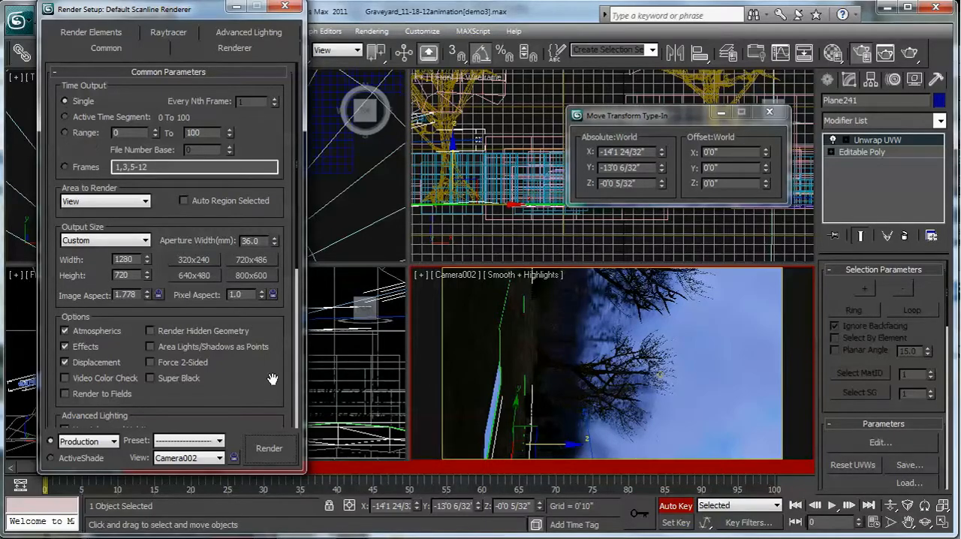
pyautogui.scroll(-5, 272, 378)
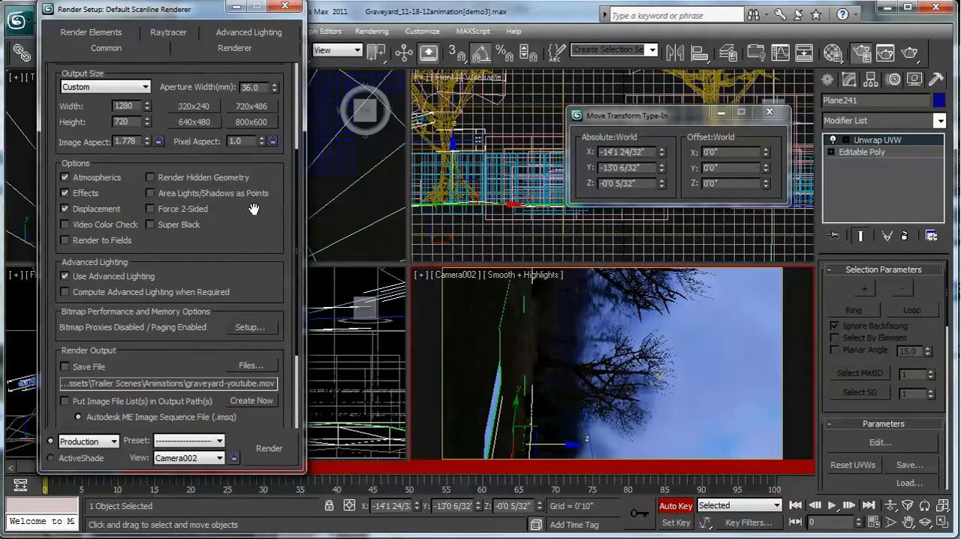
pyautogui.scroll(3, 254, 208)
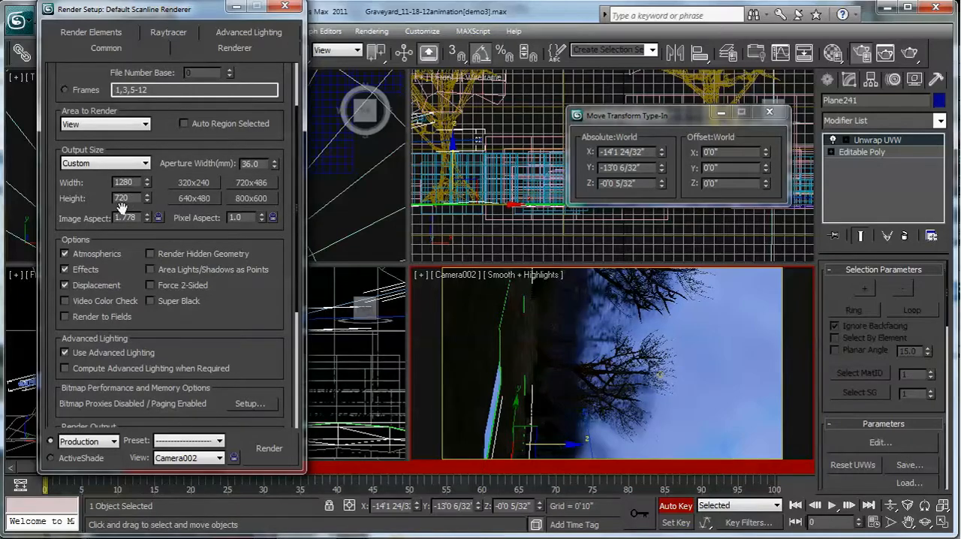
pyautogui.click(196, 184)
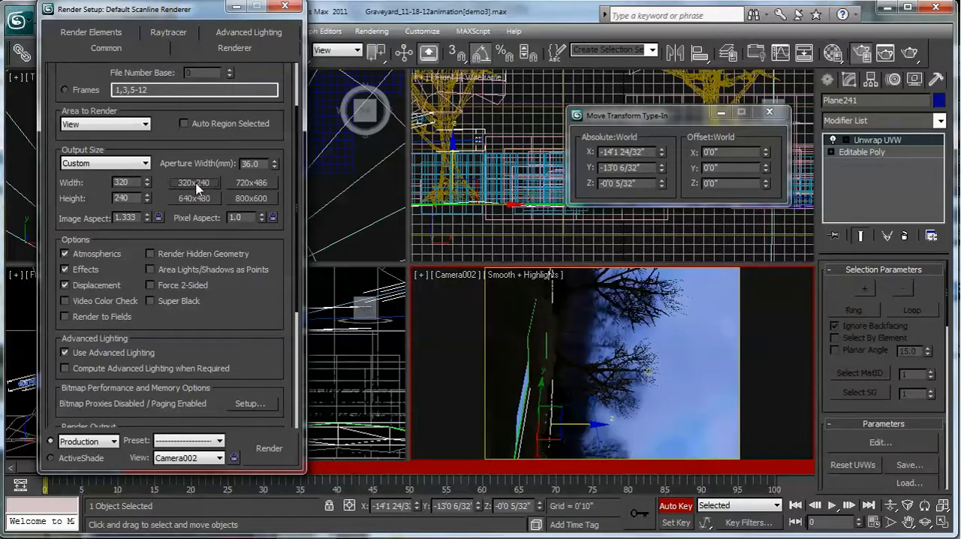
pyautogui.click(268, 454)
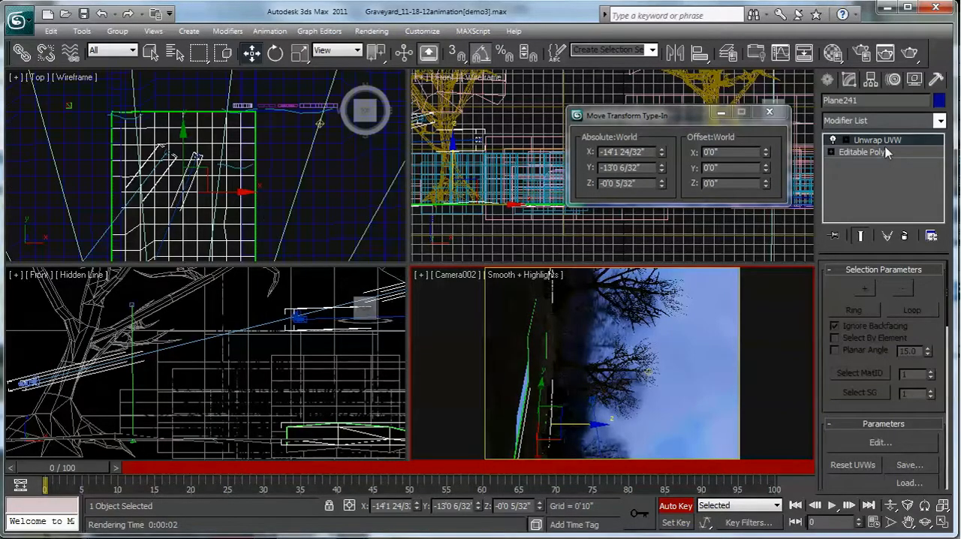
# - Move the ground plane's vertices around the bright gap to close it, and check the Camera002 view with a test render
pyautogui.click(907, 152)
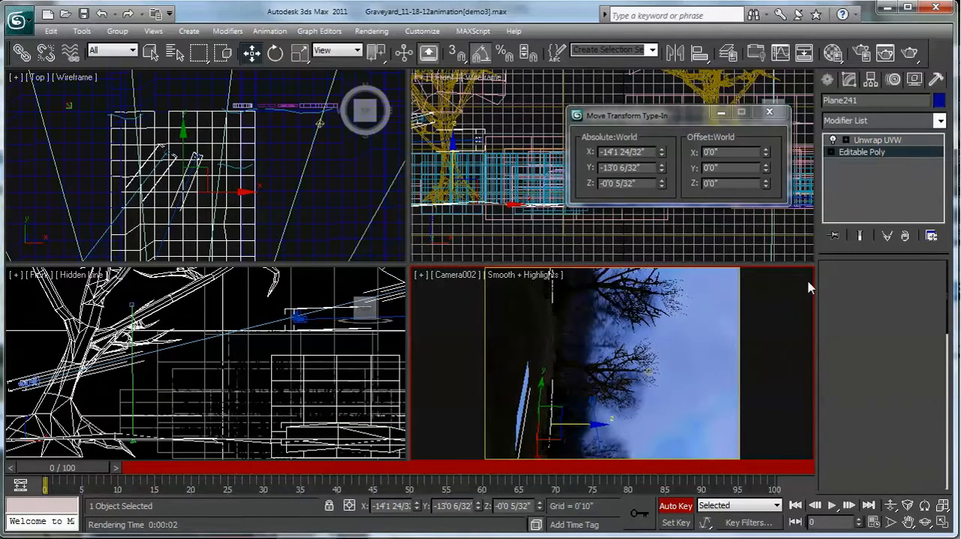
pyautogui.moveTo(514, 342); pyautogui.dragTo(526, 469)
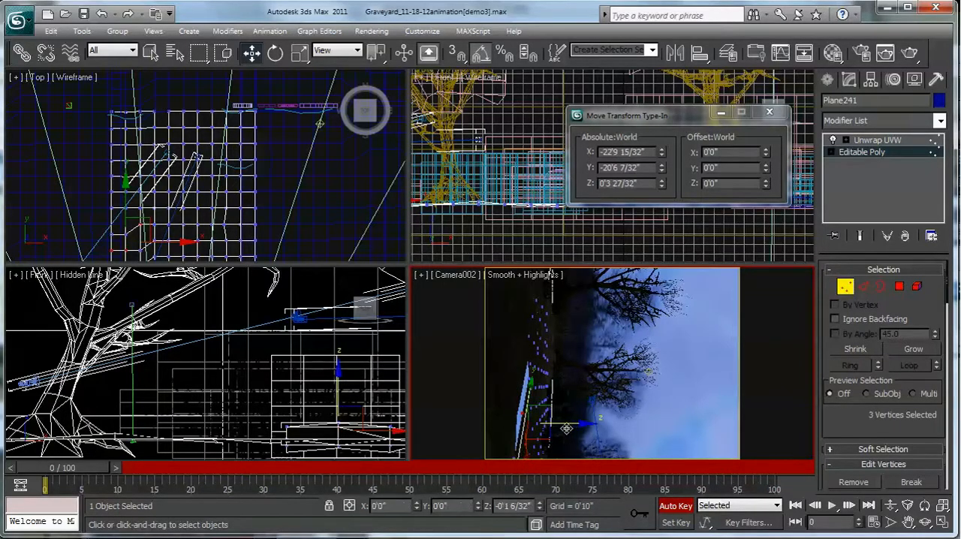
pyautogui.moveTo(560, 431); pyautogui.dragTo(557, 423)
pyautogui.keyDown('ctrl'); pyautogui.moveTo(517, 366); pyautogui.dragTo(546, 413); pyautogui.keyUp('ctrl')
pyautogui.moveTo(579, 381); pyautogui.dragTo(646, 359)
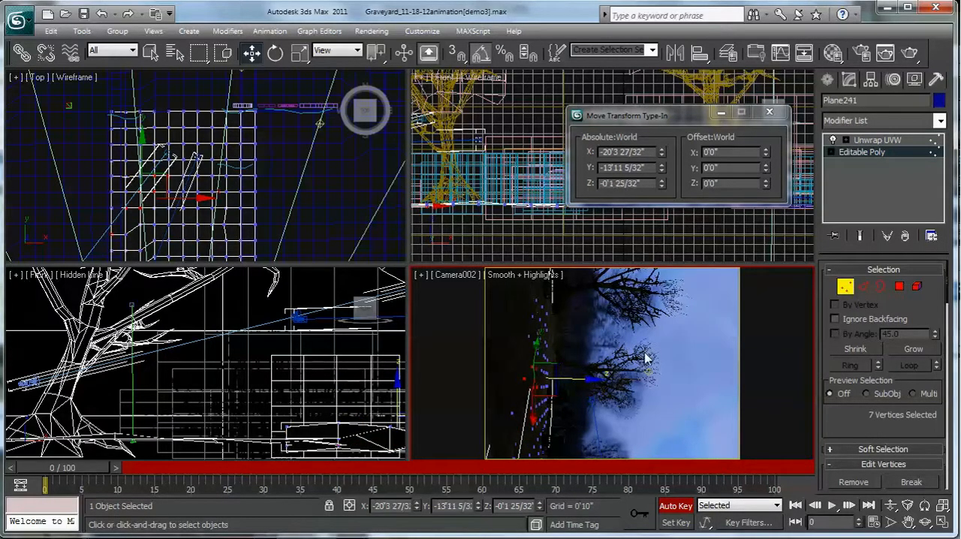
pyautogui.click(909, 53)
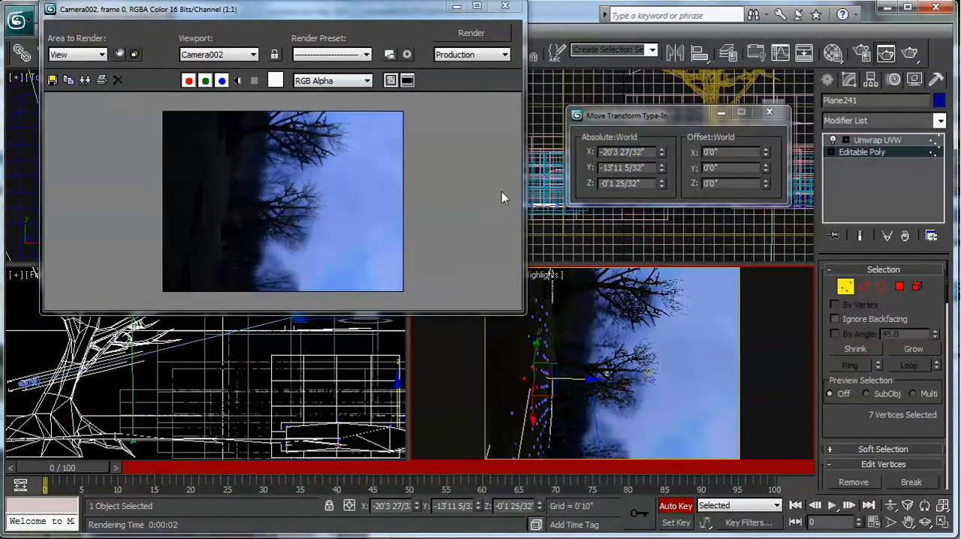
pyautogui.click(504, 6)
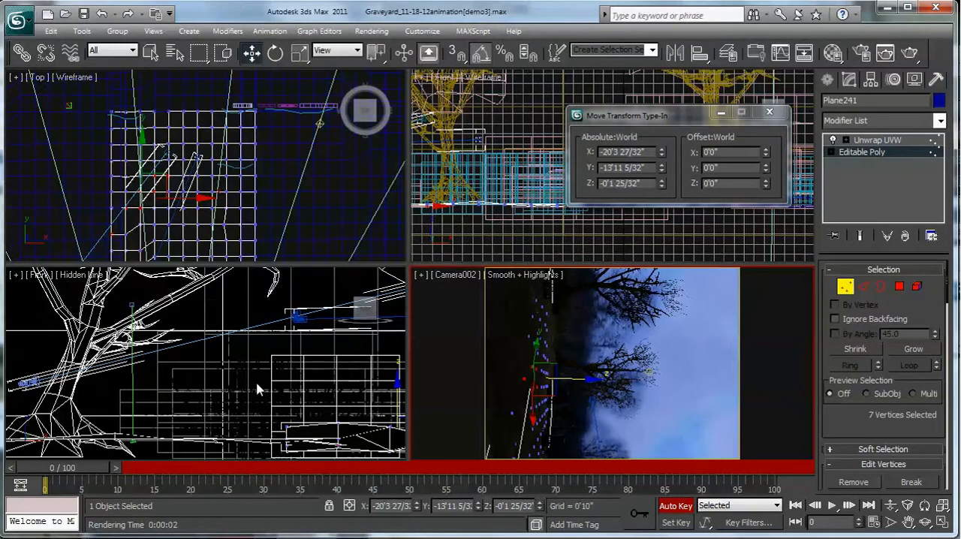
# - Leave vertex editing on the ground plane and select Camera002 in the Top view
pyautogui.scroll(-2, 258, 325)
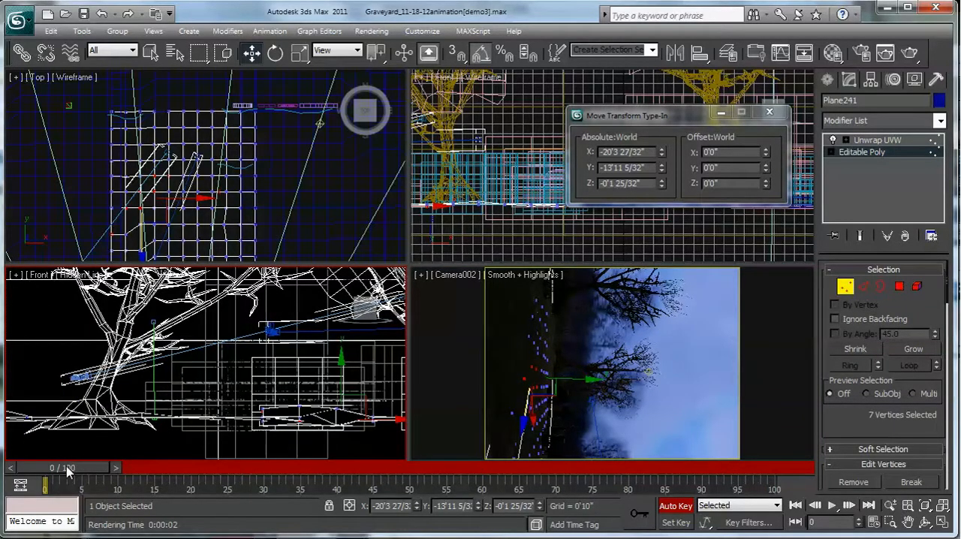
pyautogui.press('q')
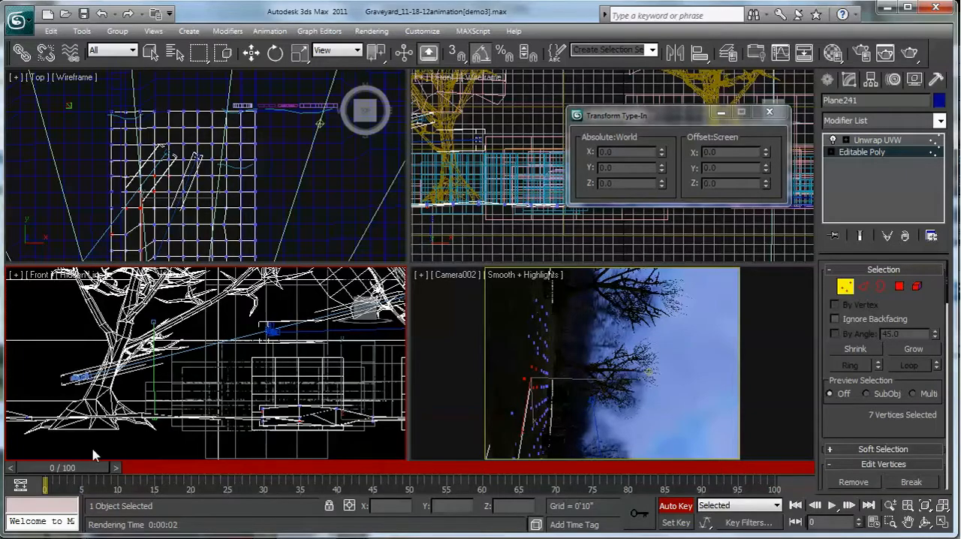
pyautogui.press('w')
pyautogui.moveTo(151, 241)
pyautogui.mouseDown(button='middle')
pyautogui.moveTo(151, 174)
pyautogui.moveTo(153, 214)
pyautogui.moveTo(143, 181)
pyautogui.mouseUp(button='middle')
pyautogui.click(69, 191)
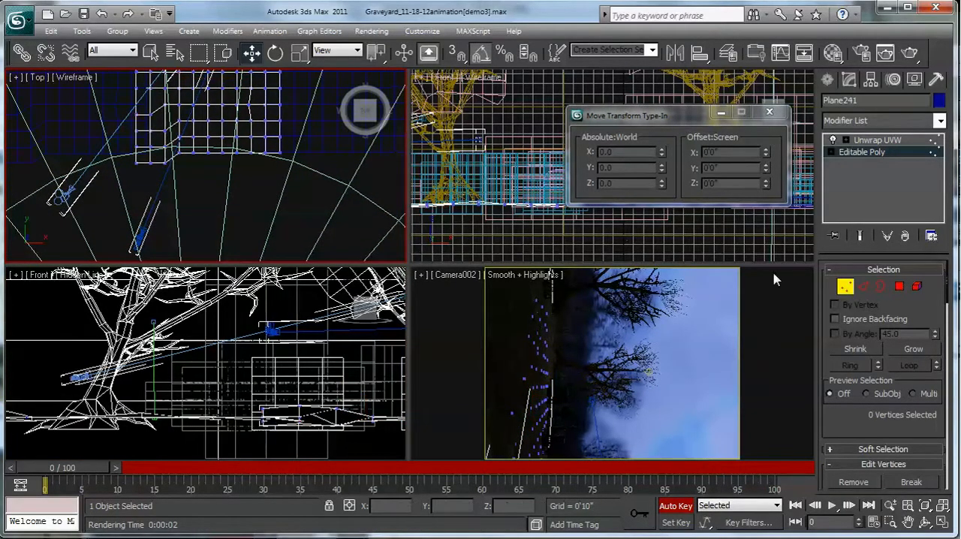
pyautogui.click(846, 287)
pyautogui.click(67, 194)
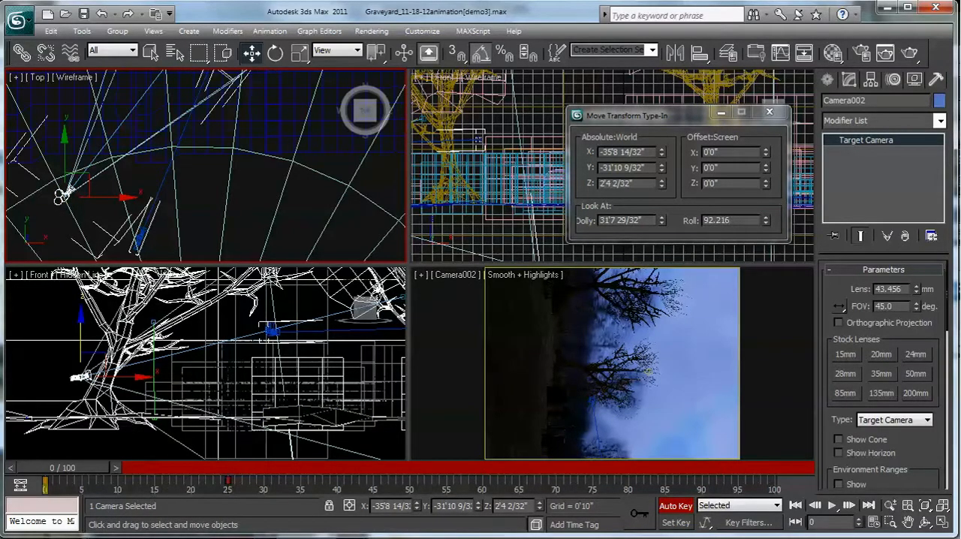
# - Play the animation in the Camera002 view and stop it
pyautogui.click(779, 391)
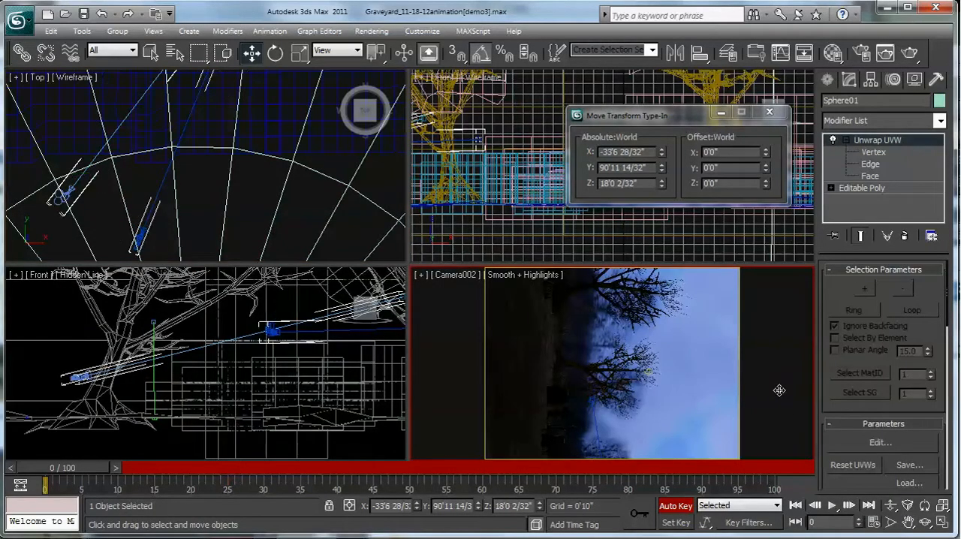
pyautogui.click(832, 511)
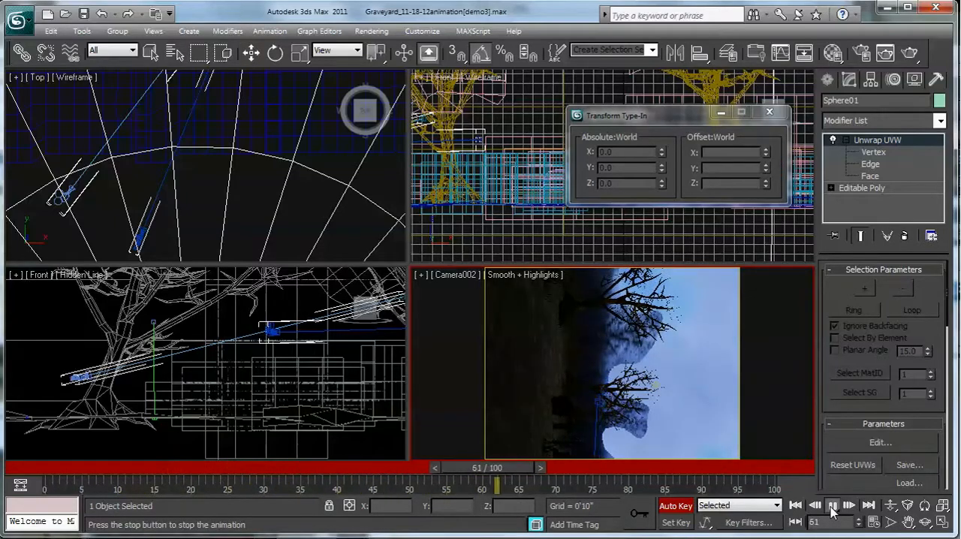
pyautogui.click(832, 511)
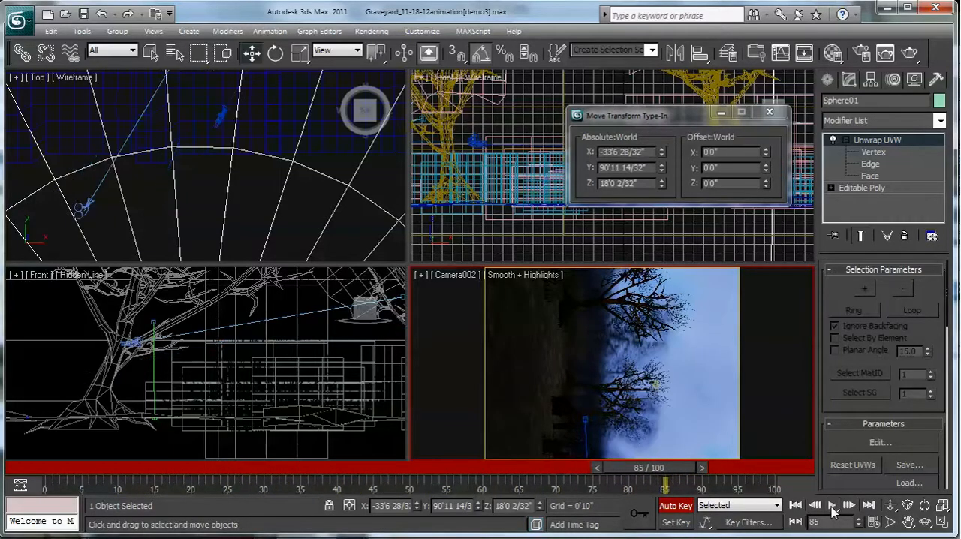
# - Select Camera002 in the Top view, go to frame 25 and select the camera's key there
pyautogui.moveTo(649, 467); pyautogui.dragTo(286, 467)
pyautogui.click(84, 205)
pyautogui.moveTo(275, 473); pyautogui.dragTo(227, 486)
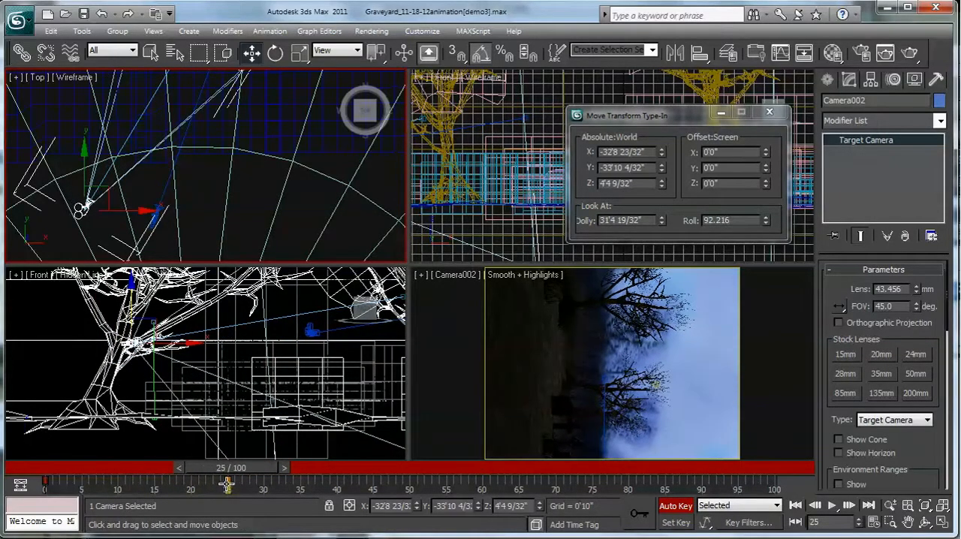
pyautogui.click(227, 485)
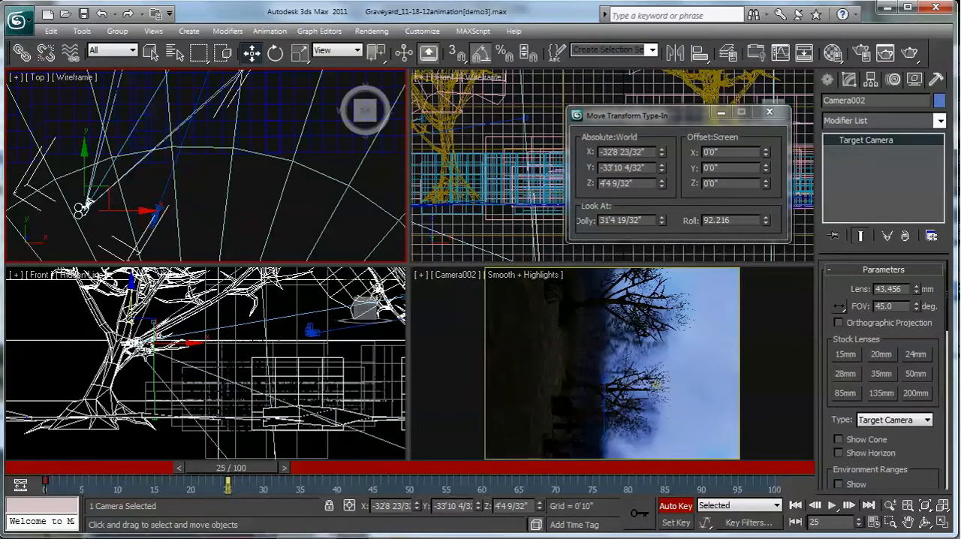
# - Change Camera002's world Z rotation at frame 25 to about -67.4°
pyautogui.click(275, 54)
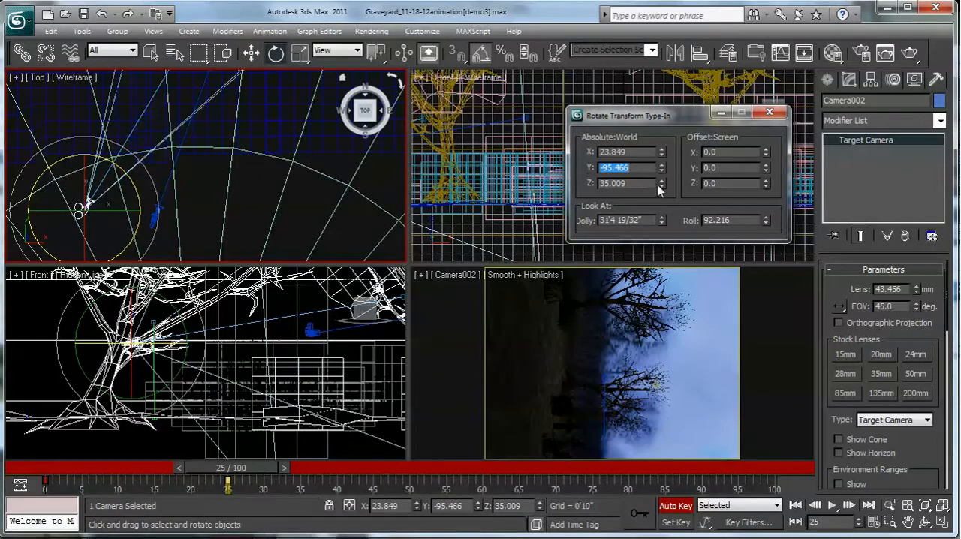
pyautogui.moveTo(662, 185); pyautogui.dragTo(643, 242)
pyautogui.moveTo(647, 183); pyautogui.dragTo(590, 189)
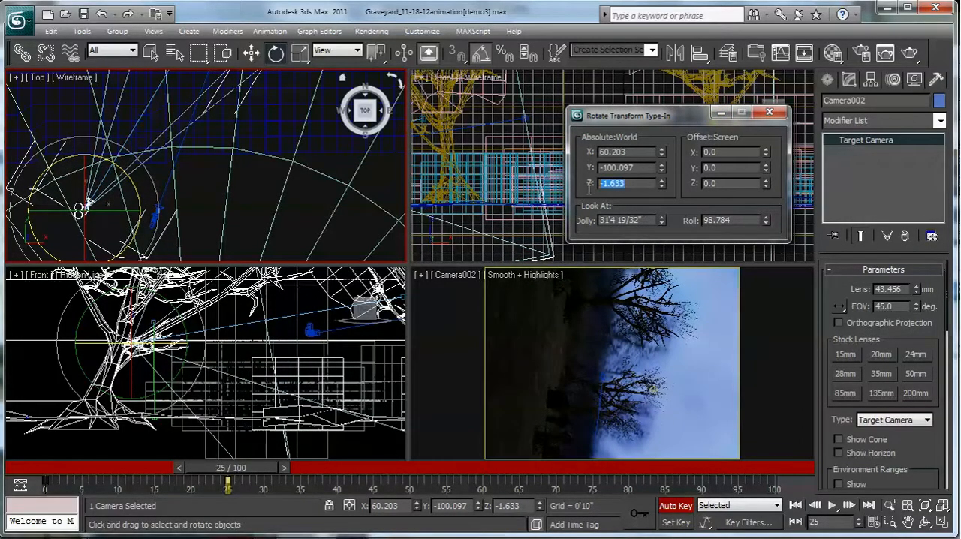
pyautogui.press('Return')
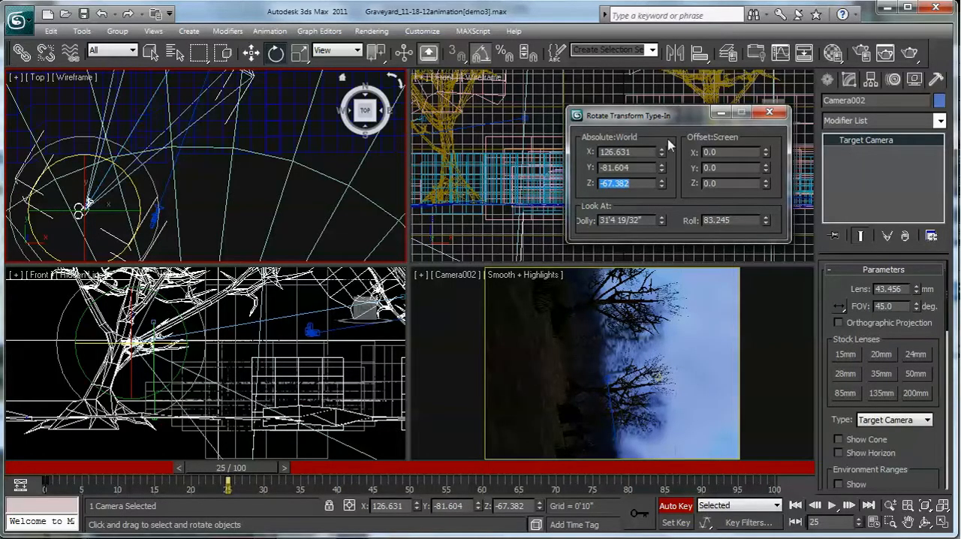
# - Change Camera002's world Z rotation at frame 25 to about 7.1° and convert it to a Free Camera
pyautogui.moveTo(662, 184); pyautogui.dragTo(849, 431)
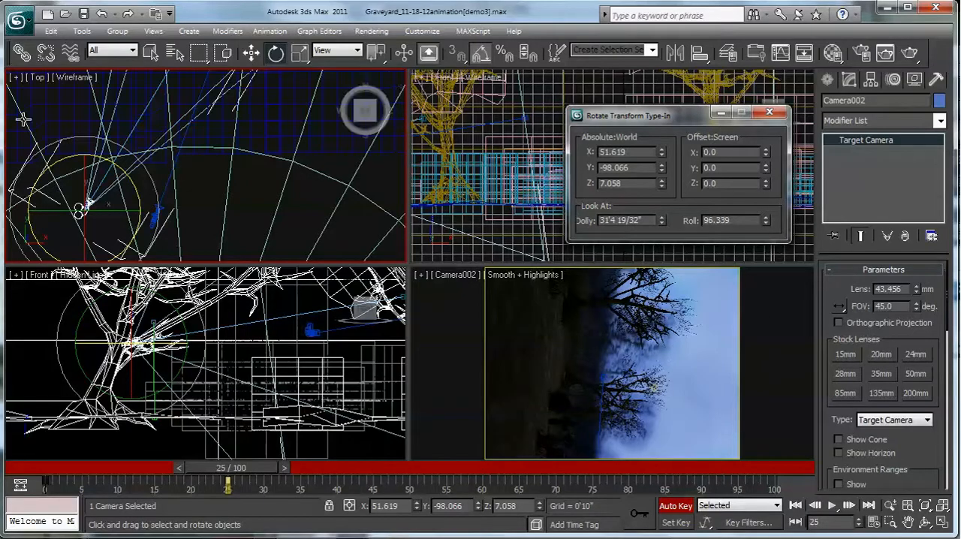
pyautogui.click(928, 421)
pyautogui.click(890, 433)
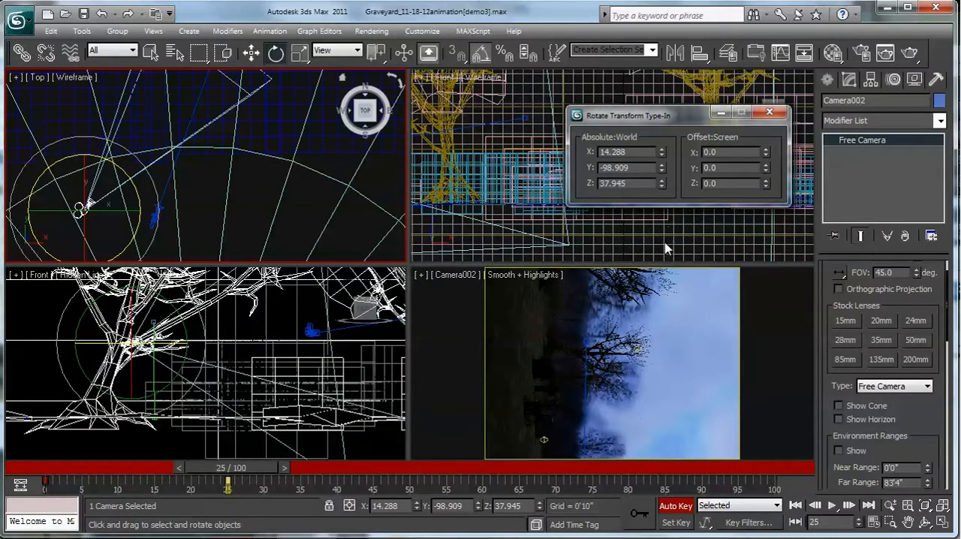
# - Try a world Z rotation of about 31° and a Y rotation of about -108.3° on Camera002, undoing each change
pyautogui.moveTo(662, 188); pyautogui.dragTo(664, 238)
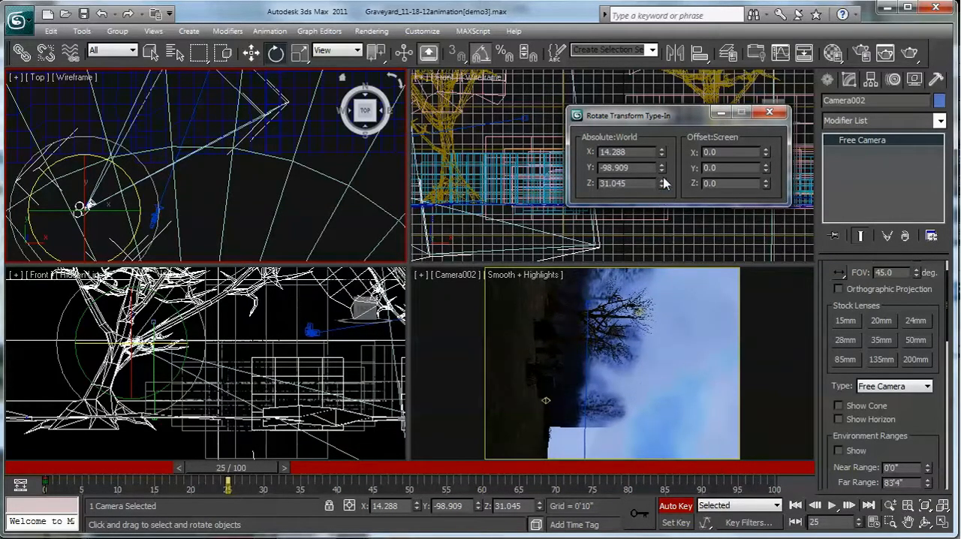
pyautogui.click(101, 14)
pyautogui.moveTo(662, 168); pyautogui.dragTo(659, 239)
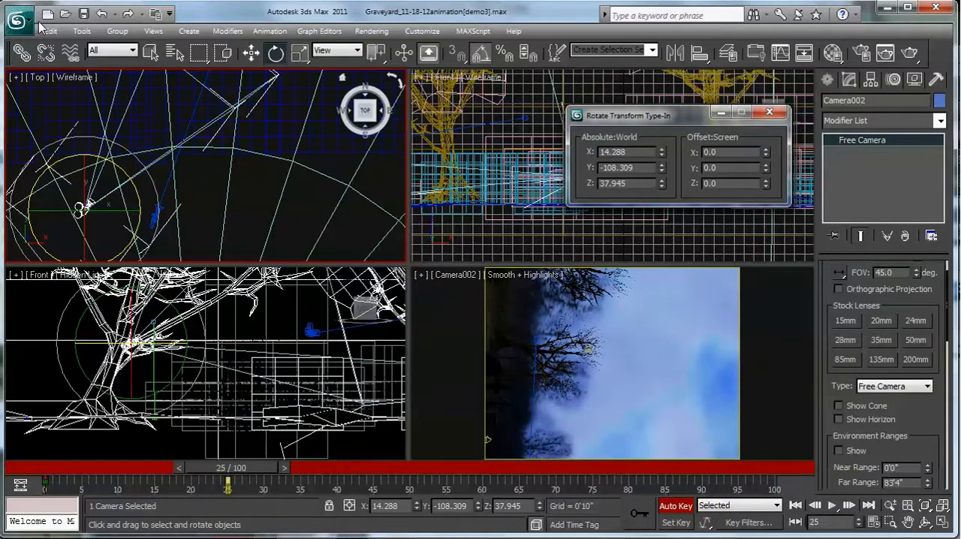
pyautogui.click(101, 13)
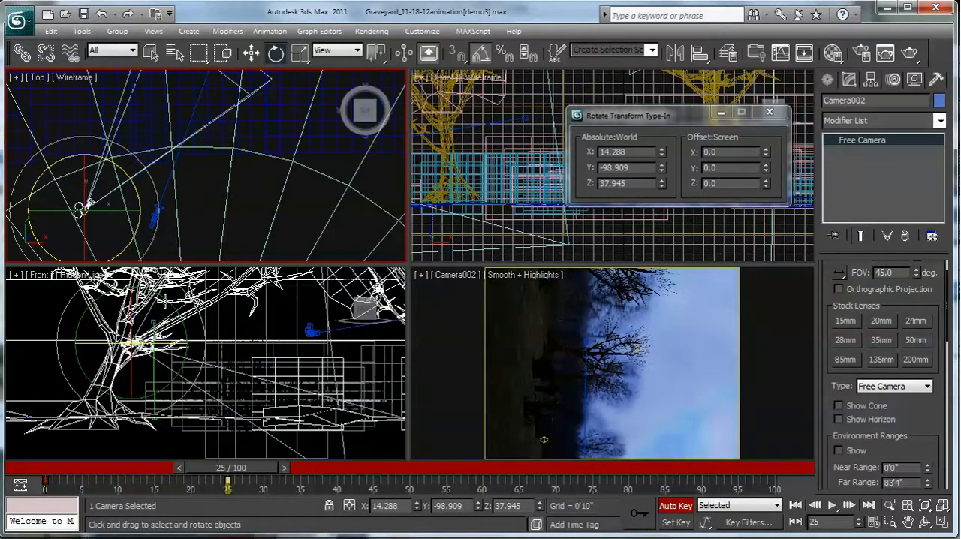
# - Rotate Camera002 in the Front view at frame 25 to about X 96.8°, Y 0.9°, Z -31.8° so its view is upright
pyautogui.click(165, 299)
pyautogui.click(167, 301)
pyautogui.moveTo(178, 313); pyautogui.dragTo(187, 406)
pyautogui.moveTo(187, 407); pyautogui.dragTo(187, 406)
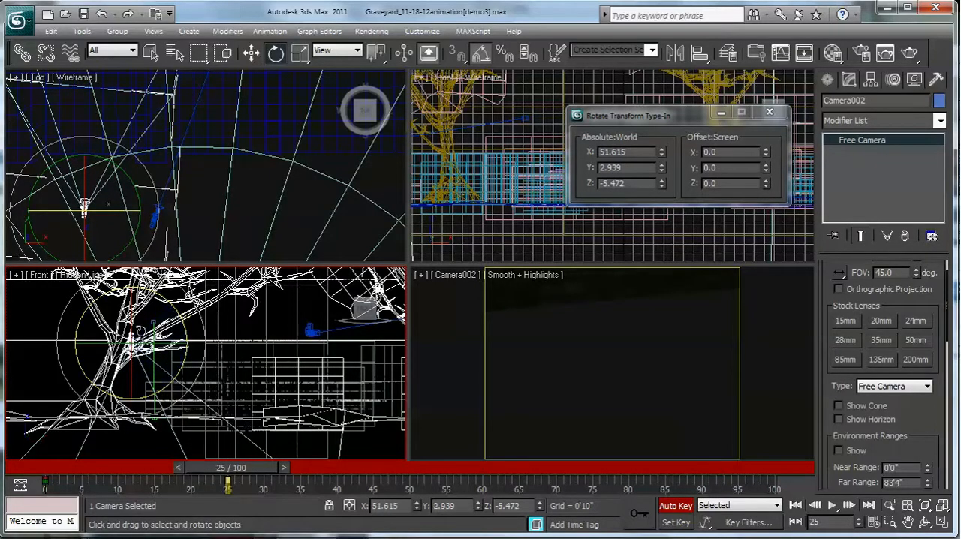
pyautogui.moveTo(130, 300); pyautogui.dragTo(172, 310)
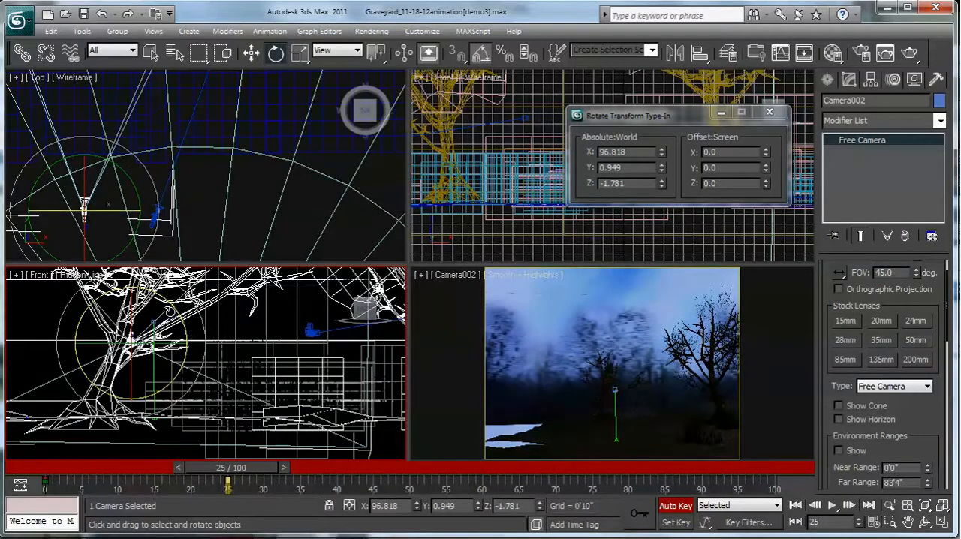
pyautogui.moveTo(173, 345); pyautogui.dragTo(148, 346)
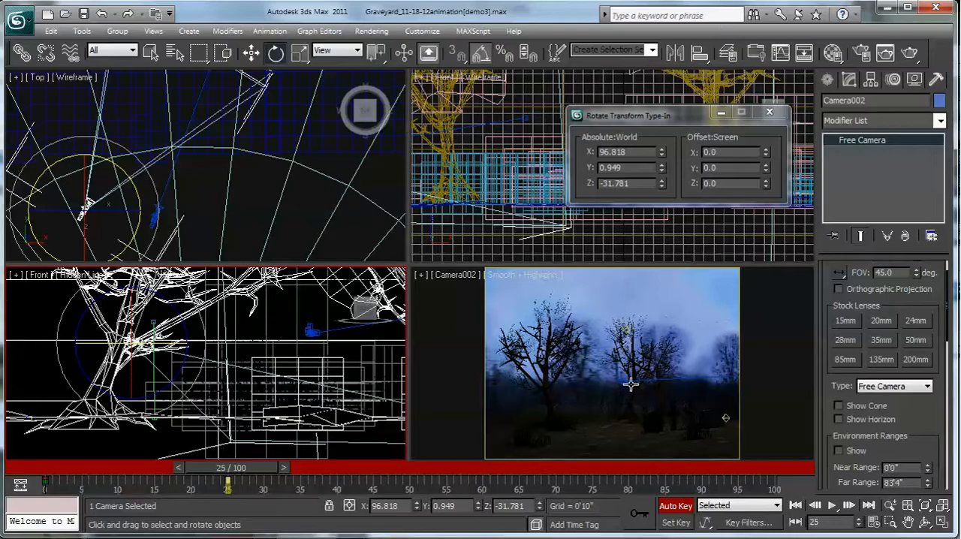
# - Set the render output size to 1280 x 720 in Render Setup and close the dialog
pyautogui.click(379, 31)
pyautogui.click(396, 67)
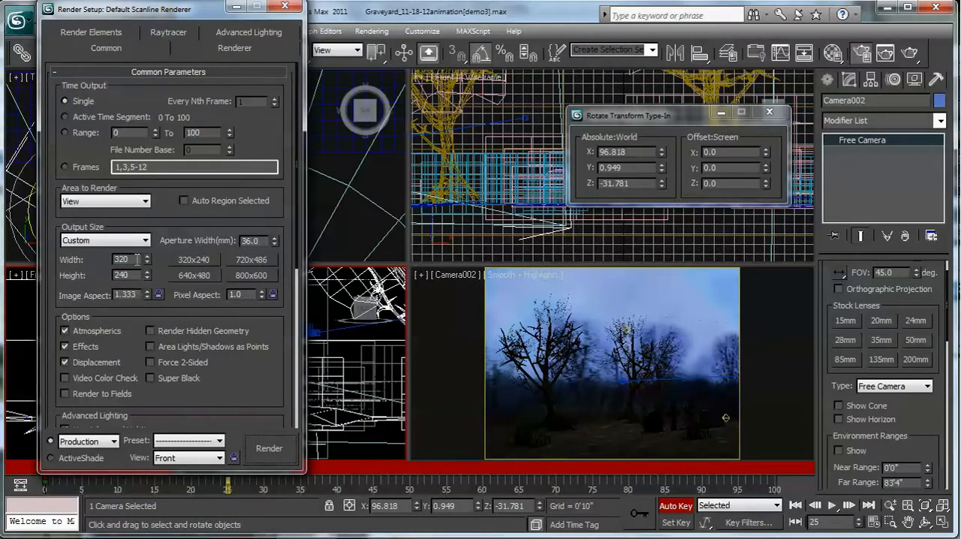
pyautogui.write('128')
pyautogui.press('Tab')
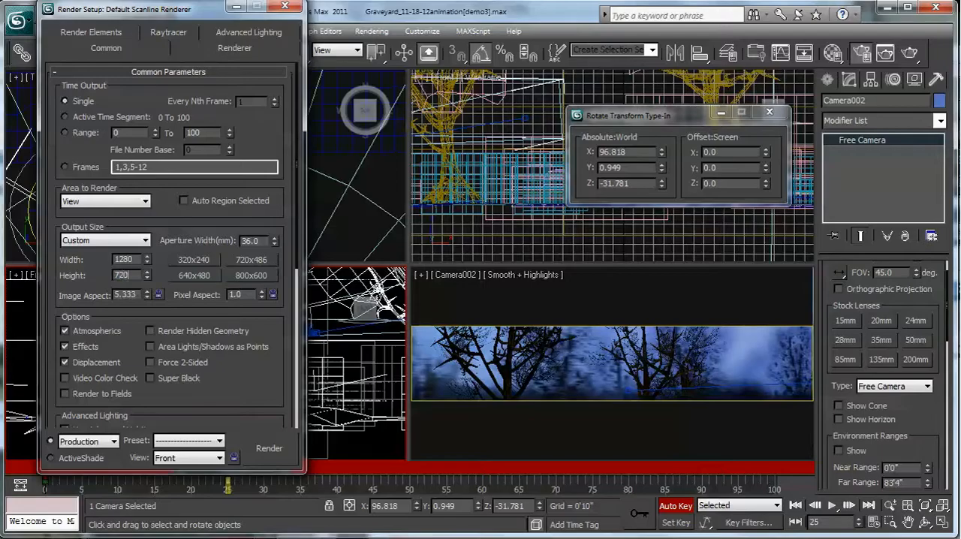
pyautogui.press('Return')
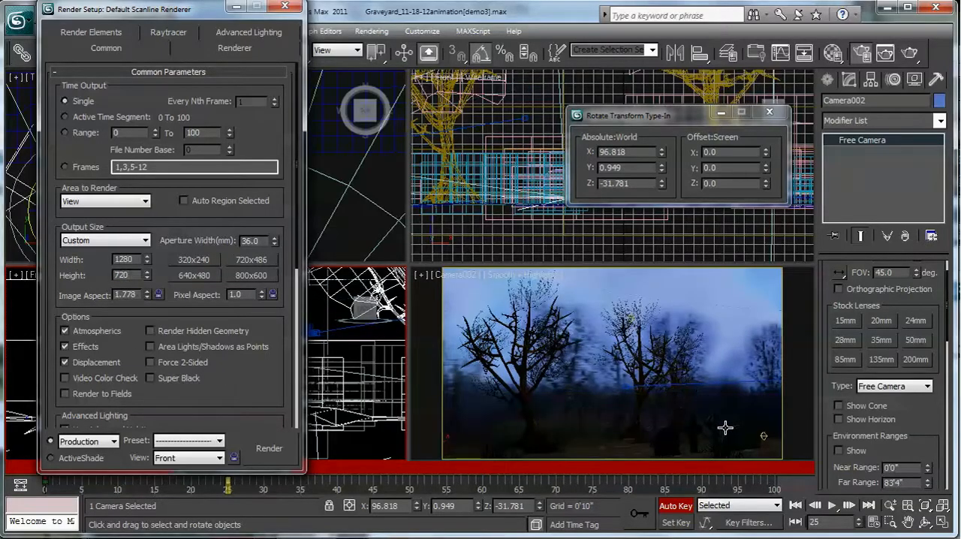
pyautogui.click(285, 7)
# - Play the animation from frame 0, repeat it in the active Camera002 view and stop it
pyautogui.moveTo(241, 469); pyautogui.dragTo(33, 463)
pyautogui.press('e')
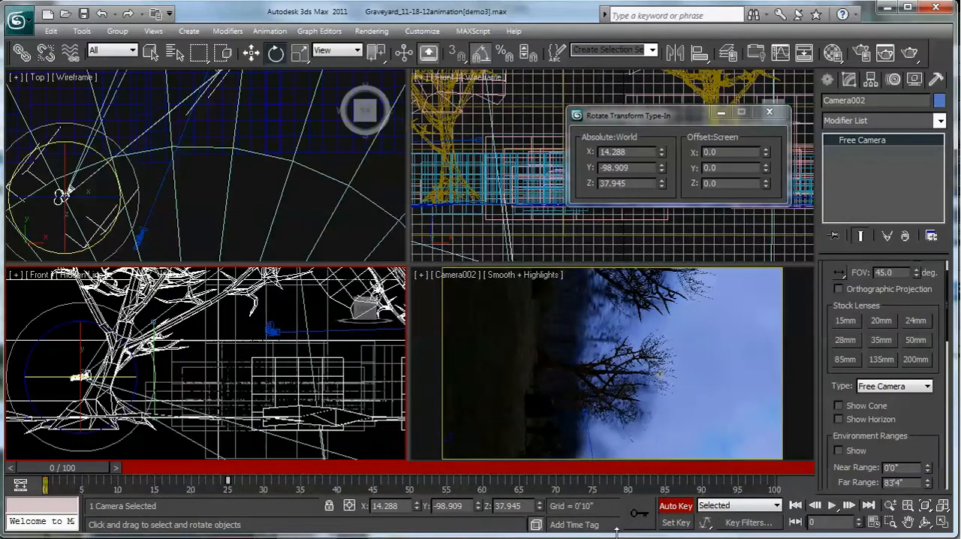
pyautogui.click(830, 506)
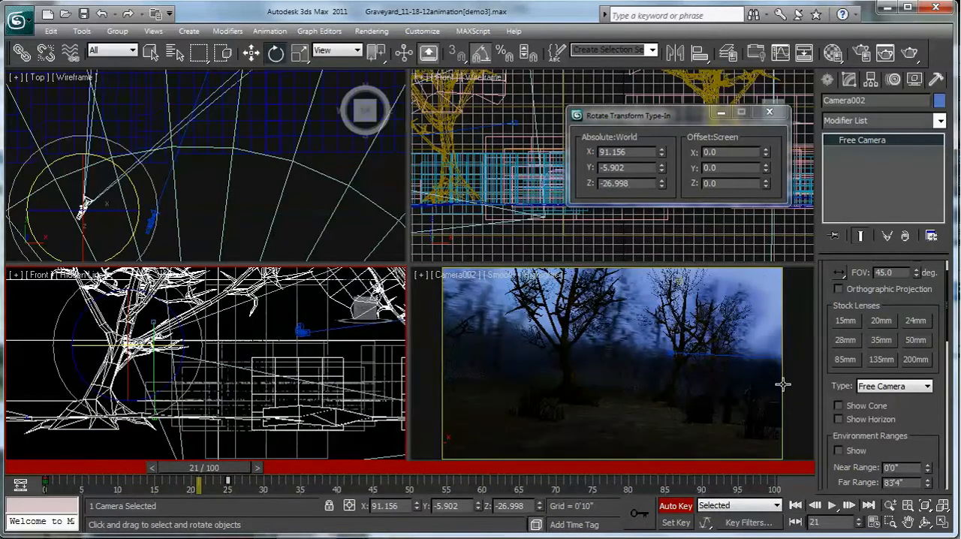
pyautogui.rightClick(735, 409)
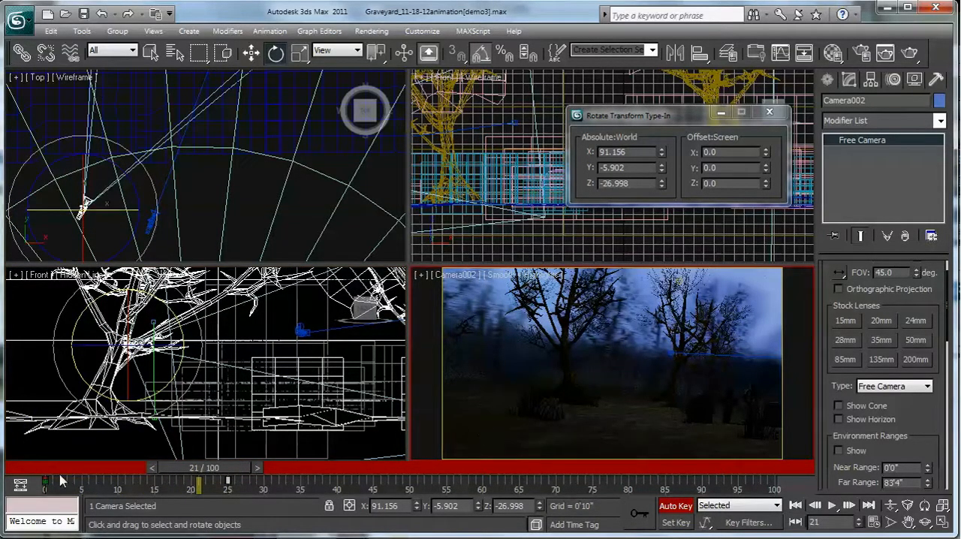
pyautogui.moveTo(200, 470); pyautogui.dragTo(42, 469)
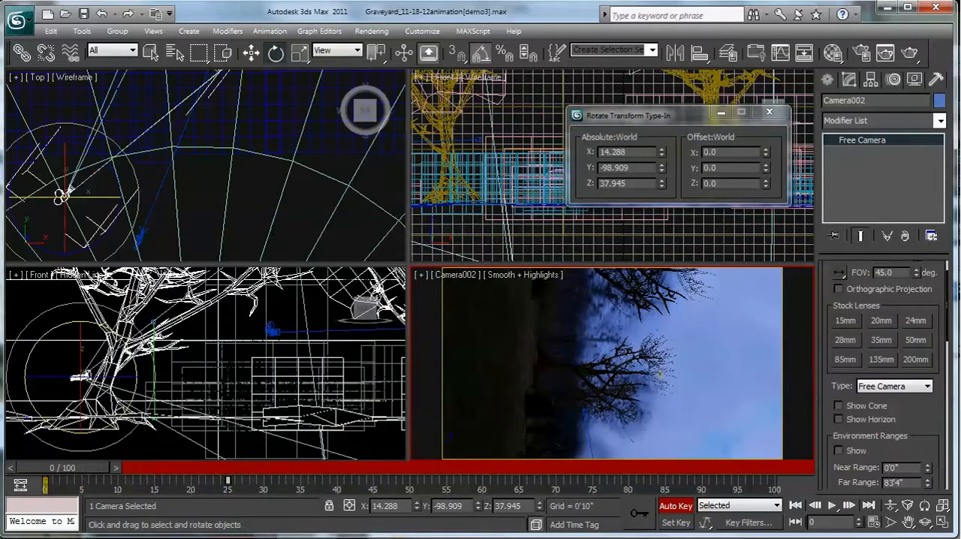
pyautogui.click(831, 506)
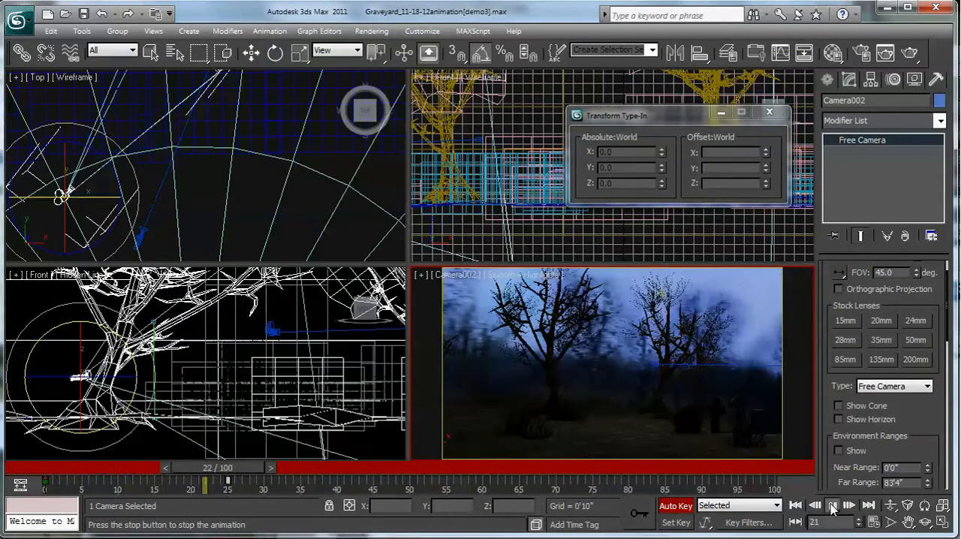
pyautogui.click(832, 508)
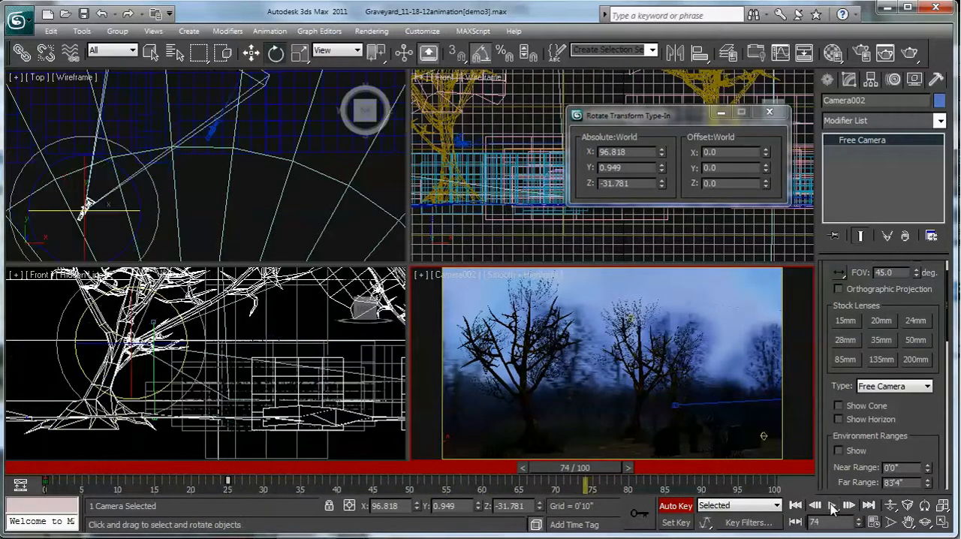
# - Pan the Camera002 view at frame 10 and scrub forward to frame 33
pyautogui.moveTo(562, 470); pyautogui.dragTo(127, 458)
pyautogui.moveTo(594, 405); pyautogui.dragTo(522, 405, button='middle')
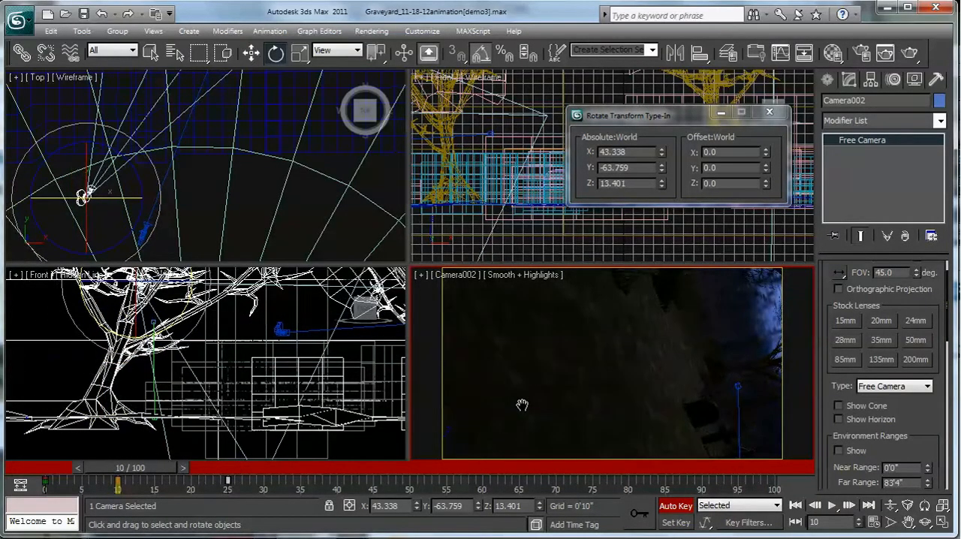
pyautogui.moveTo(128, 471); pyautogui.dragTo(275, 501)
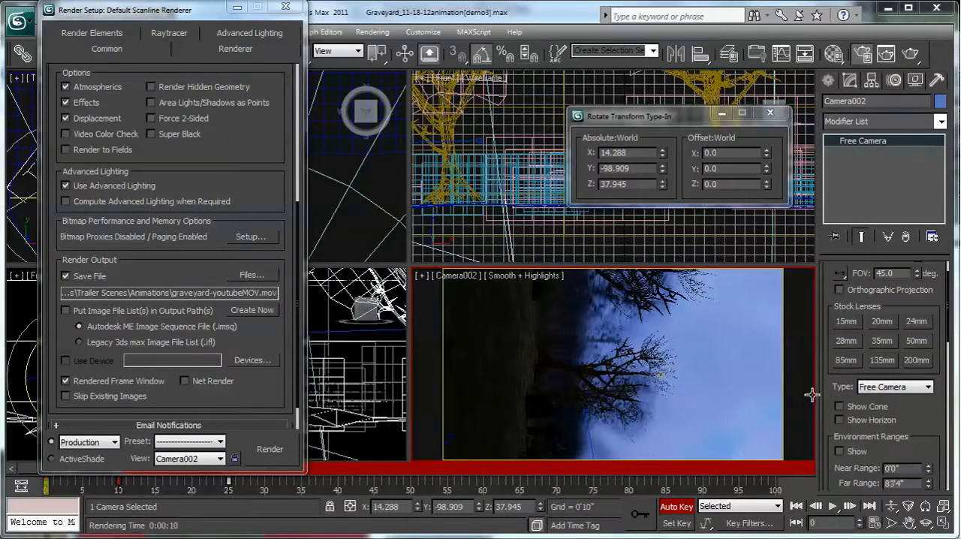
# - Play the animation in the Camera002 view, stop it at frame 33 and close Render Setup
pyautogui.click(812, 396)
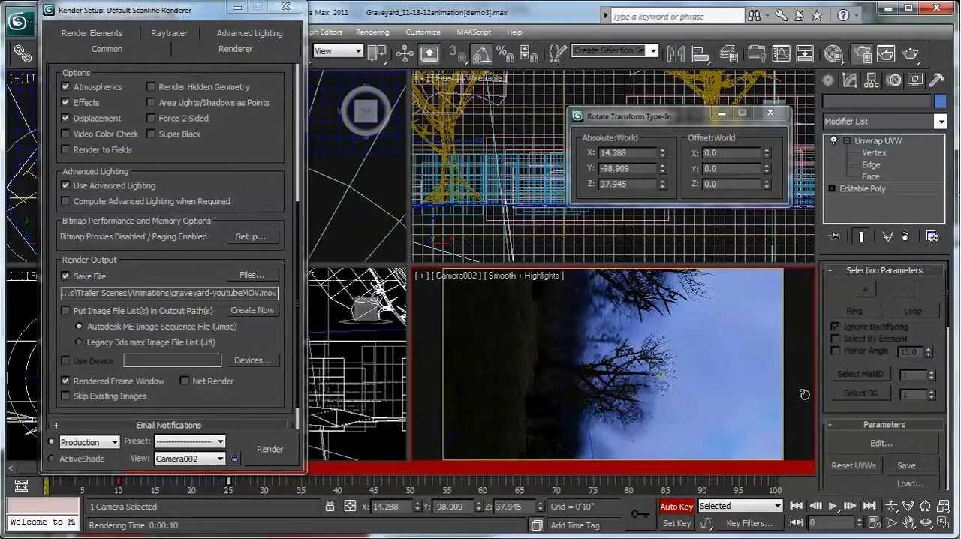
pyautogui.click(835, 508)
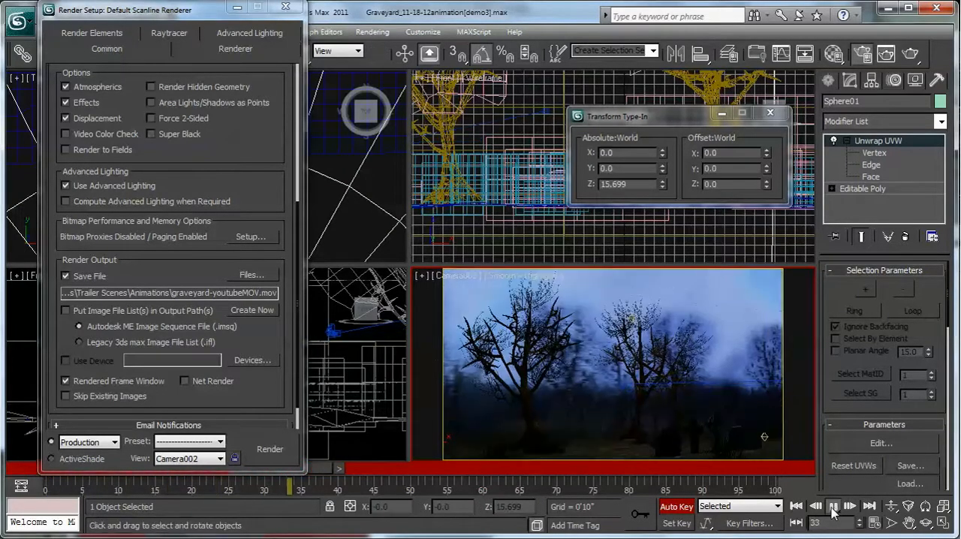
pyautogui.click(289, 484)
pyautogui.click(286, 6)
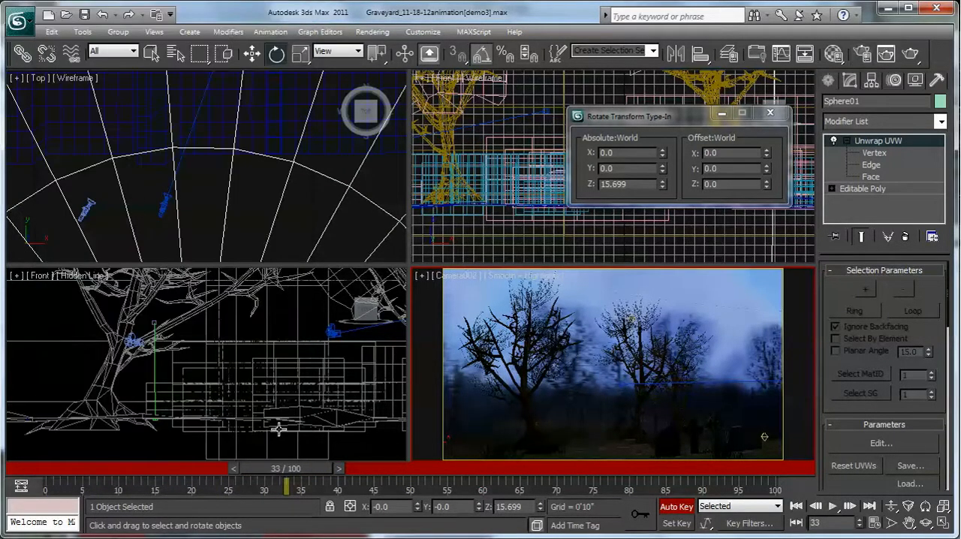
pyautogui.moveTo(309, 496); pyautogui.dragTo(250, 489)
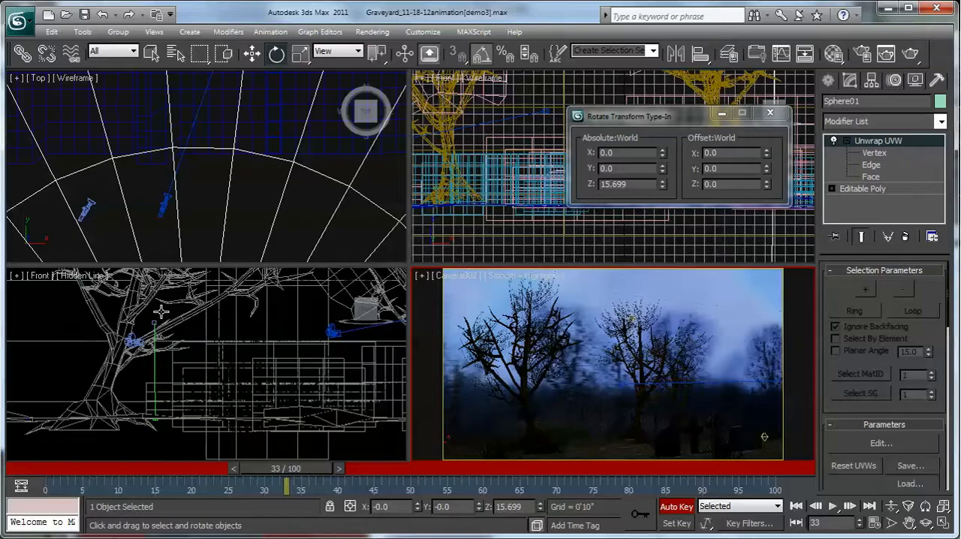
# - Select Camera002 in the Top view and replay its animation from frame 0 in the camera view
pyautogui.click(85, 208)
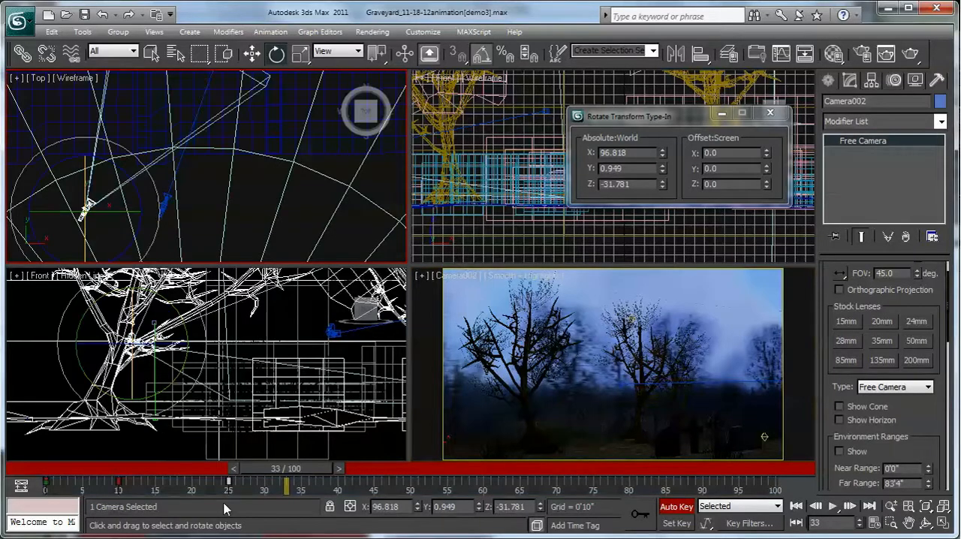
pyautogui.click(263, 491)
pyautogui.moveTo(307, 490); pyautogui.dragTo(52, 467)
pyautogui.press('e')
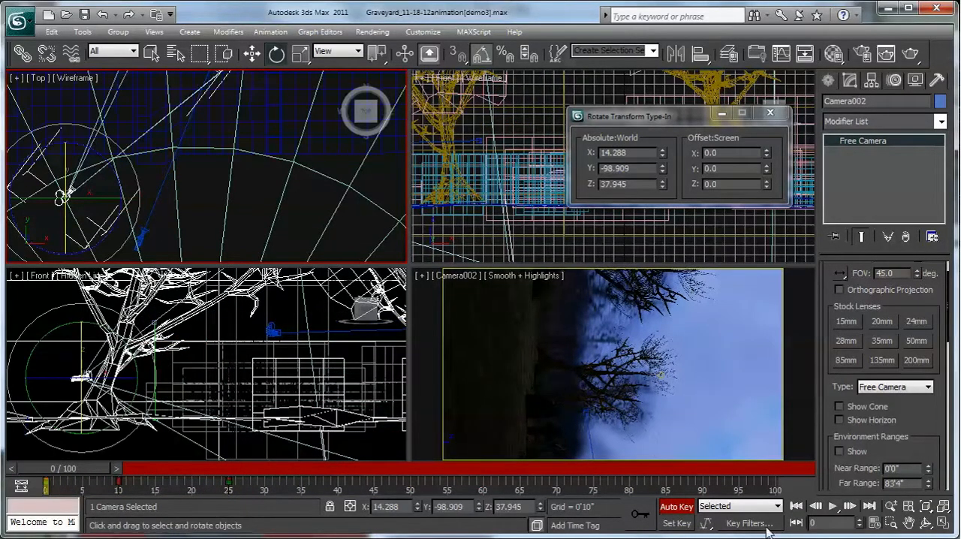
pyautogui.click(832, 507)
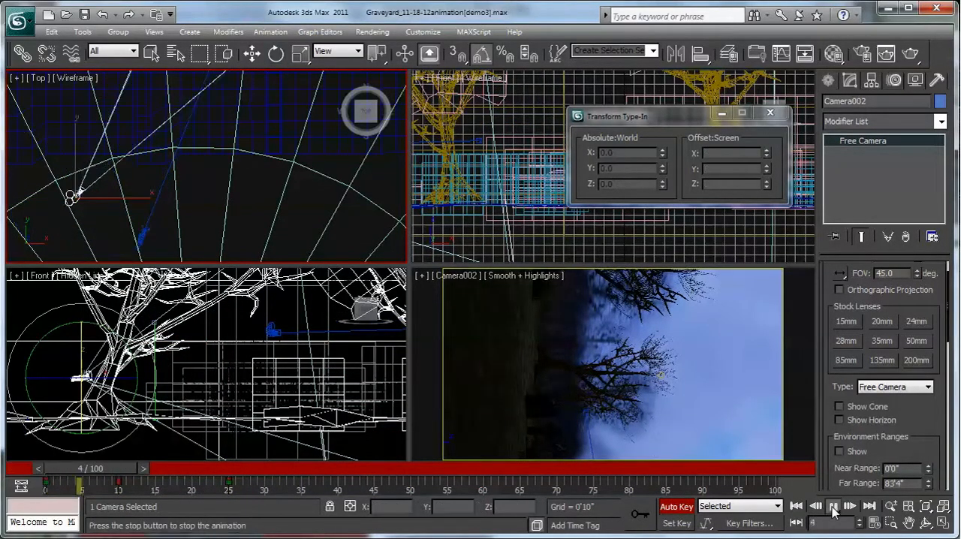
pyautogui.rightClick(798, 440)
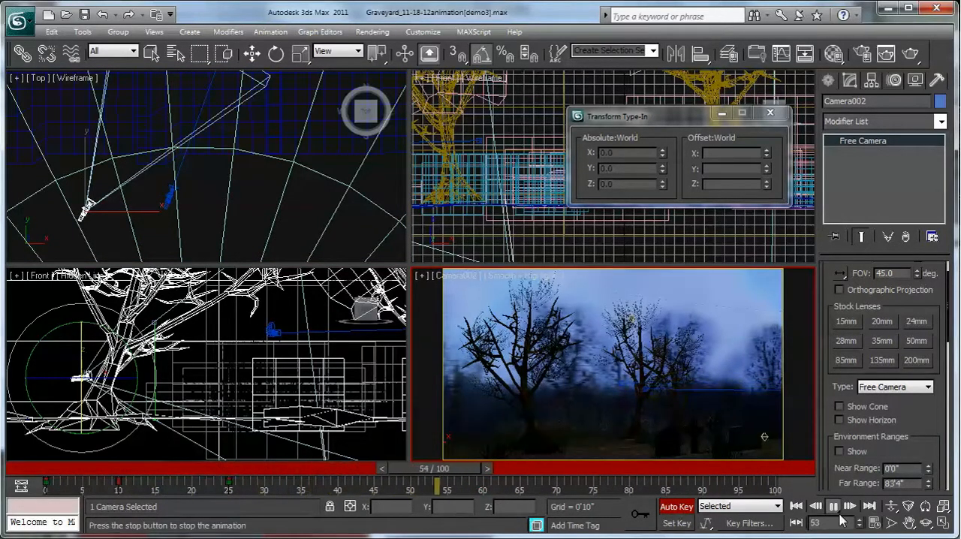
pyautogui.click(840, 509)
pyautogui.press('e')
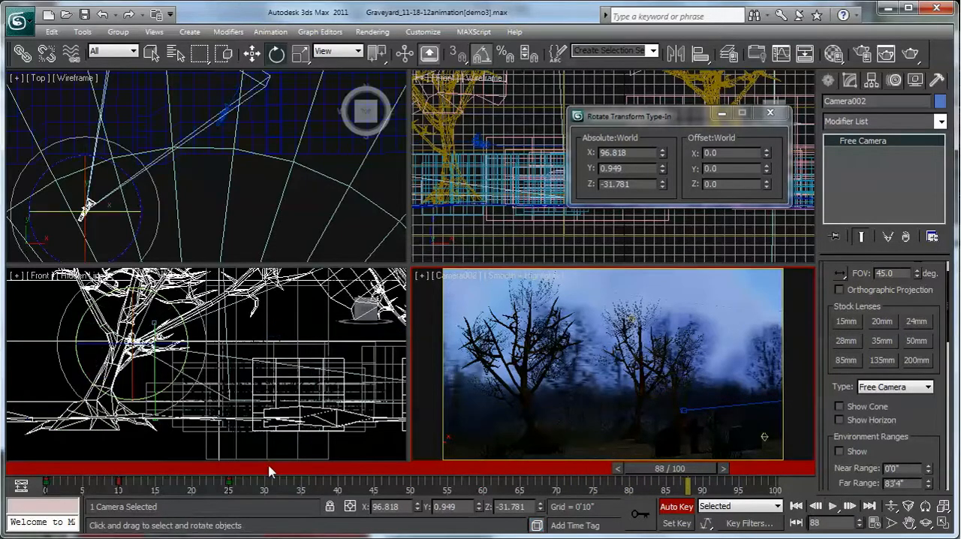
# - Move Camera002's frame 25 key to frame 39 and replay the animation from frame 0
pyautogui.moveTo(251, 494); pyautogui.dragTo(330, 482)
pyautogui.moveTo(661, 471); pyautogui.dragTo(51, 455)
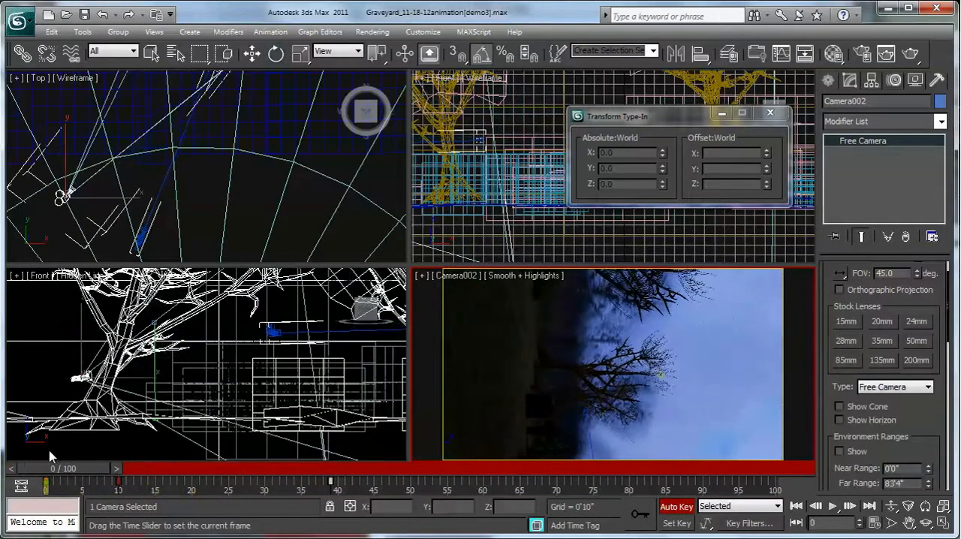
pyautogui.press('e')
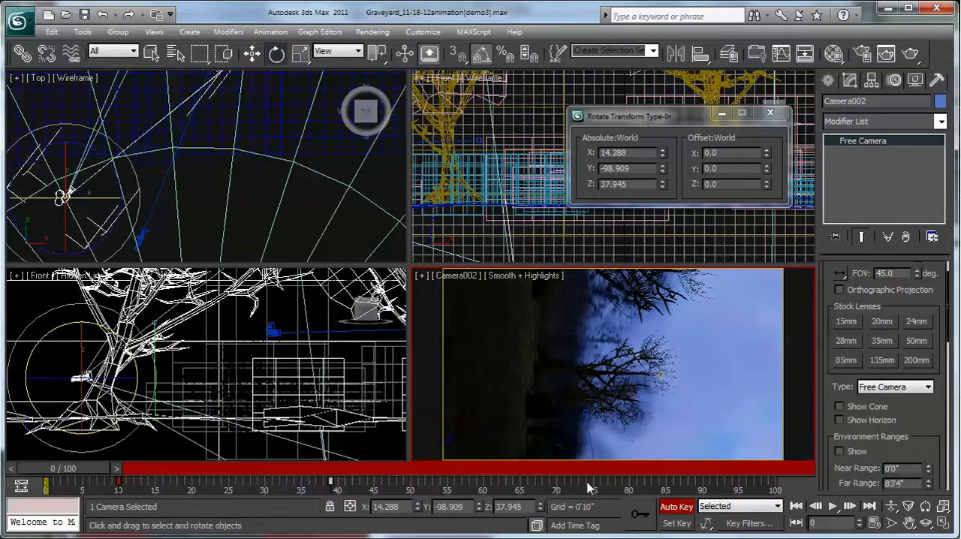
pyautogui.click(833, 506)
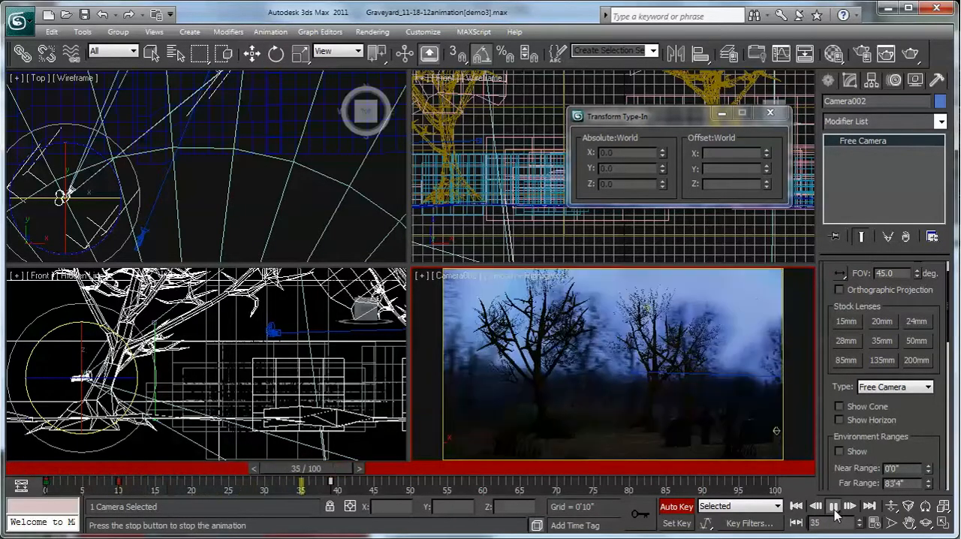
pyautogui.click(833, 507)
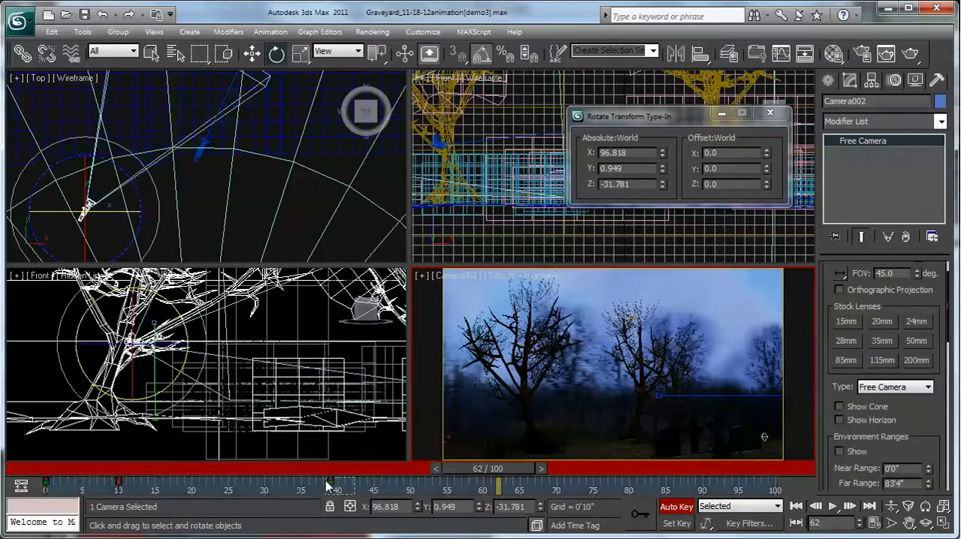
# - Move Camera002's last key to frame 47 and check the slower motion by playing from frame 0
pyautogui.moveTo(330, 481); pyautogui.dragTo(388, 481)
pyautogui.moveTo(474, 468); pyautogui.dragTo(57, 468)
pyautogui.click(831, 511)
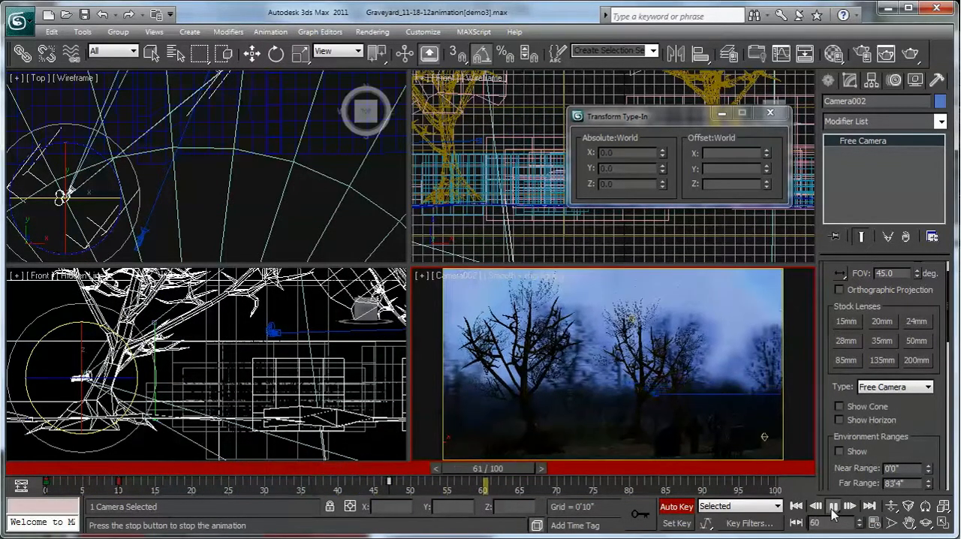
pyautogui.click(833, 513)
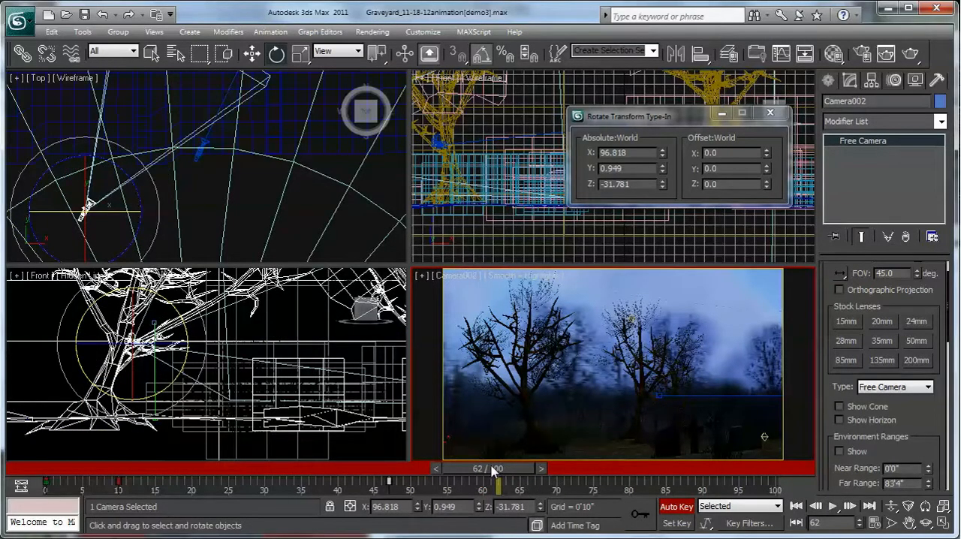
# - Set the render output in Render Setup to a MOV QuickTime file named graveyard-youtubeMOVIE in the Animations folder
pyautogui.moveTo(493, 470); pyautogui.dragTo(486, 470)
pyautogui.click(372, 32)
pyautogui.click(386, 67)
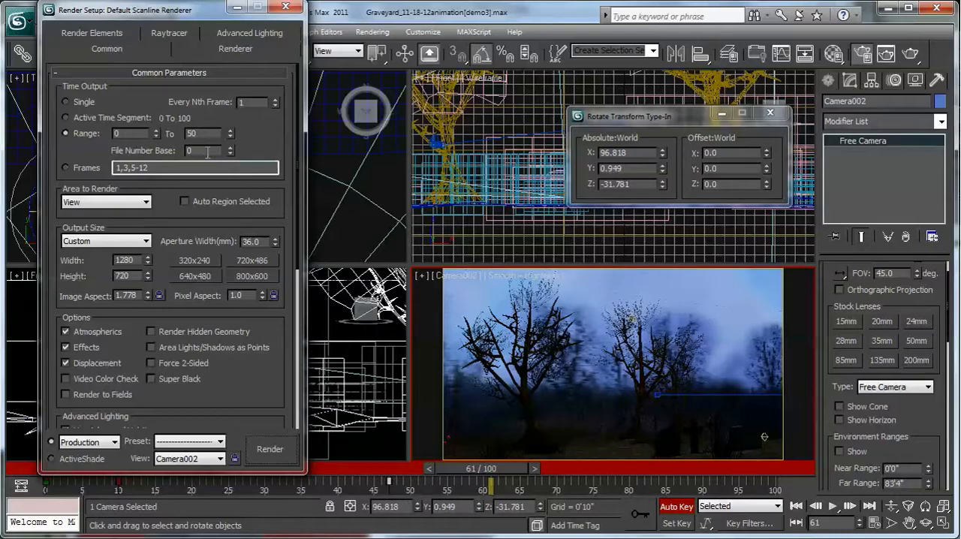
pyautogui.moveTo(237, 384); pyautogui.dragTo(222, 198)
pyautogui.scroll(-3, 229, 176)
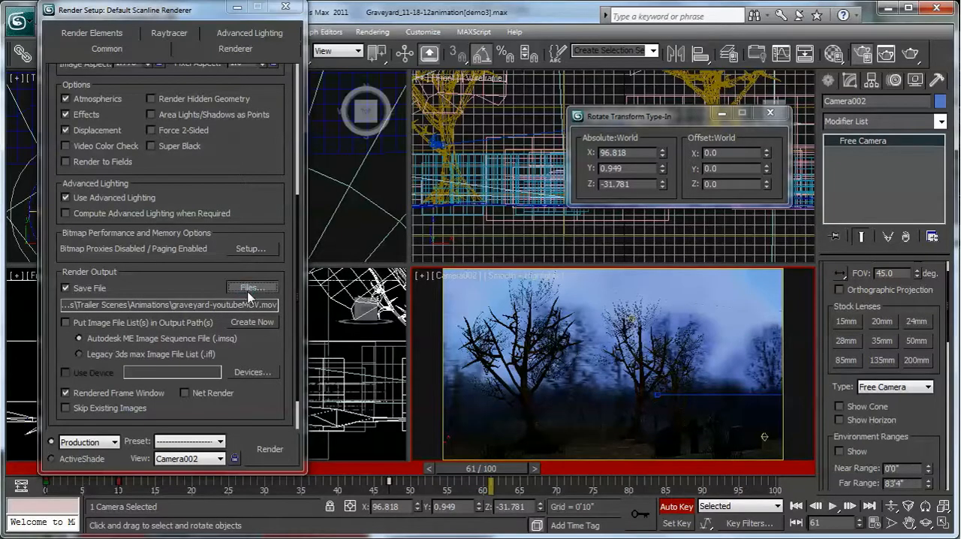
pyautogui.click(251, 288)
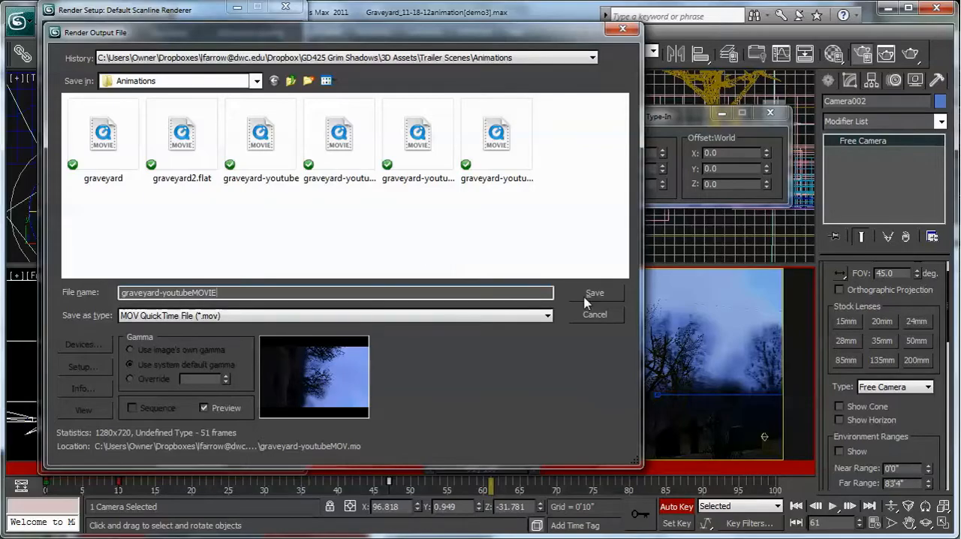
pyautogui.click(604, 296)
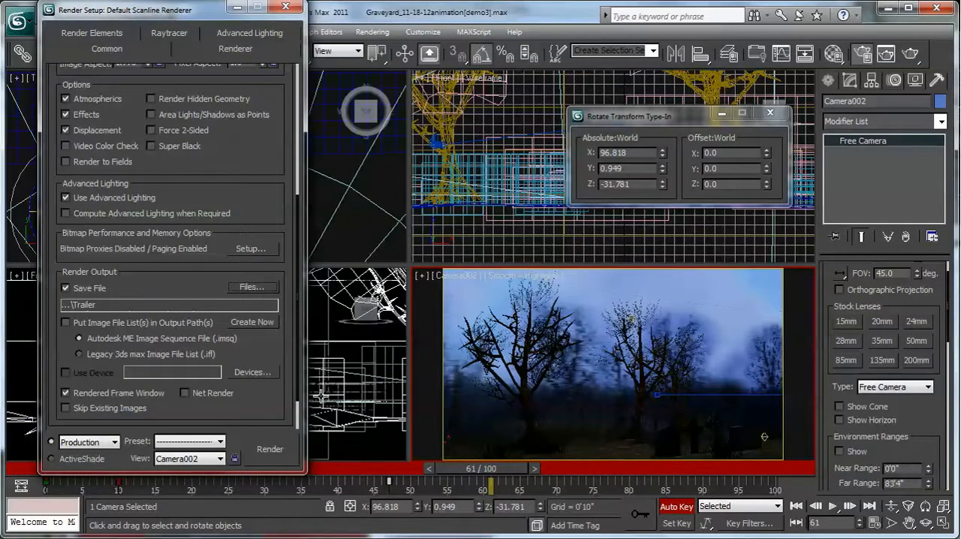
# - Start rendering the Camera002 animation, shrink the rendered frame window to fit the screen and zoom the image out to 1:2
pyautogui.click(271, 450)
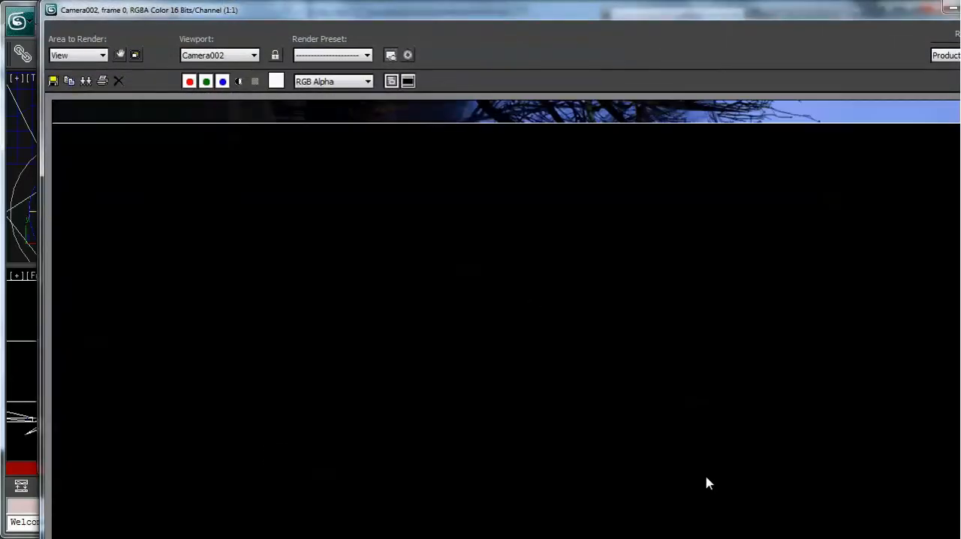
pyautogui.moveTo(960, 538); pyautogui.dragTo(823, 516)
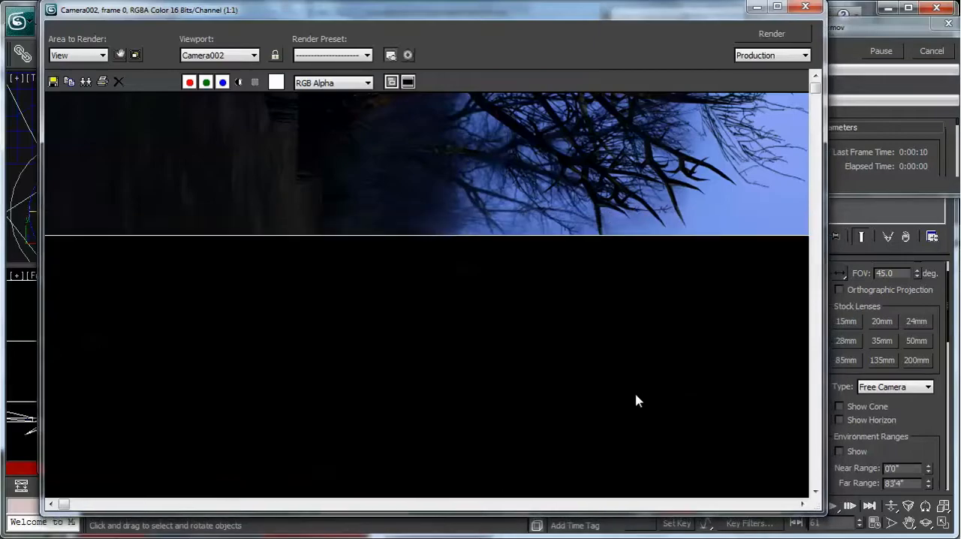
pyautogui.scroll(-1, 524, 359)
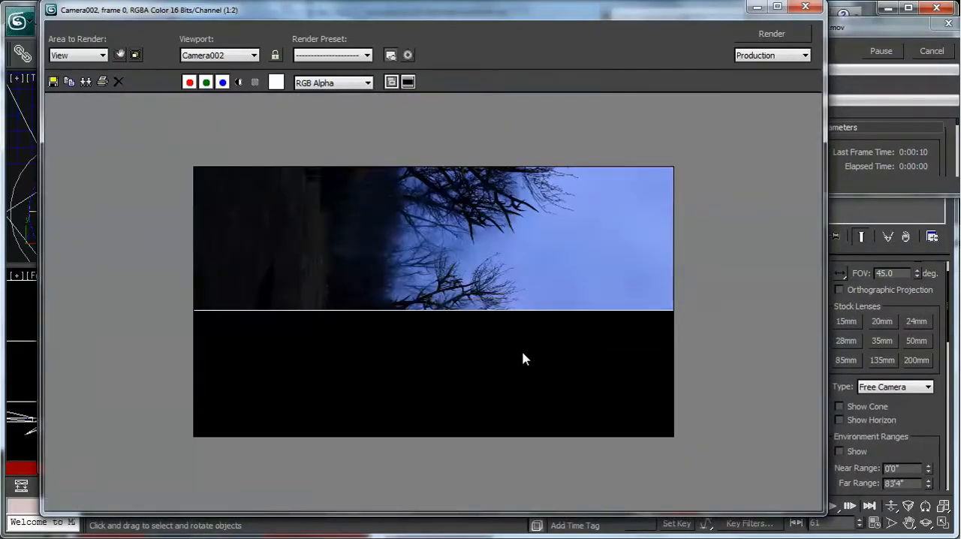